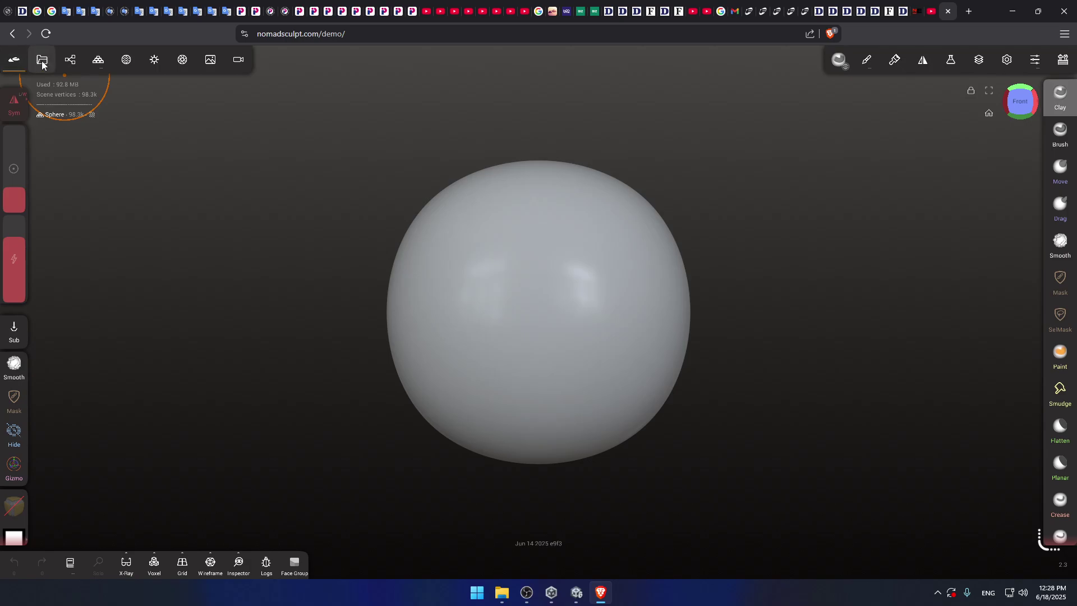
Browse the Files panel's Project, Import, Export and Render sections in the web demo, then close it.
left_click(42, 63)
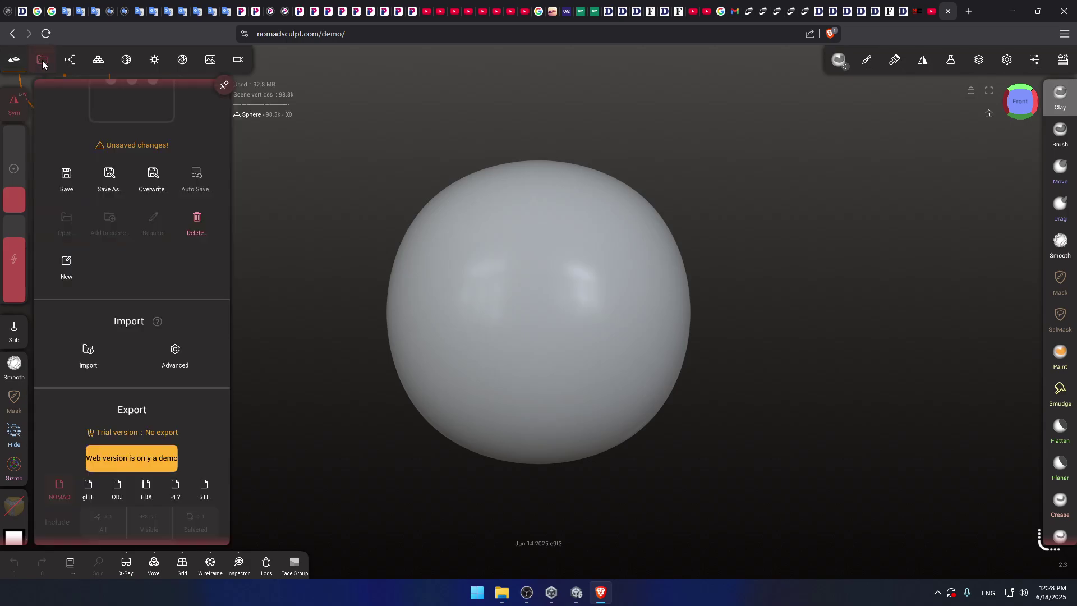
scroll(218, 268, "up", 2)
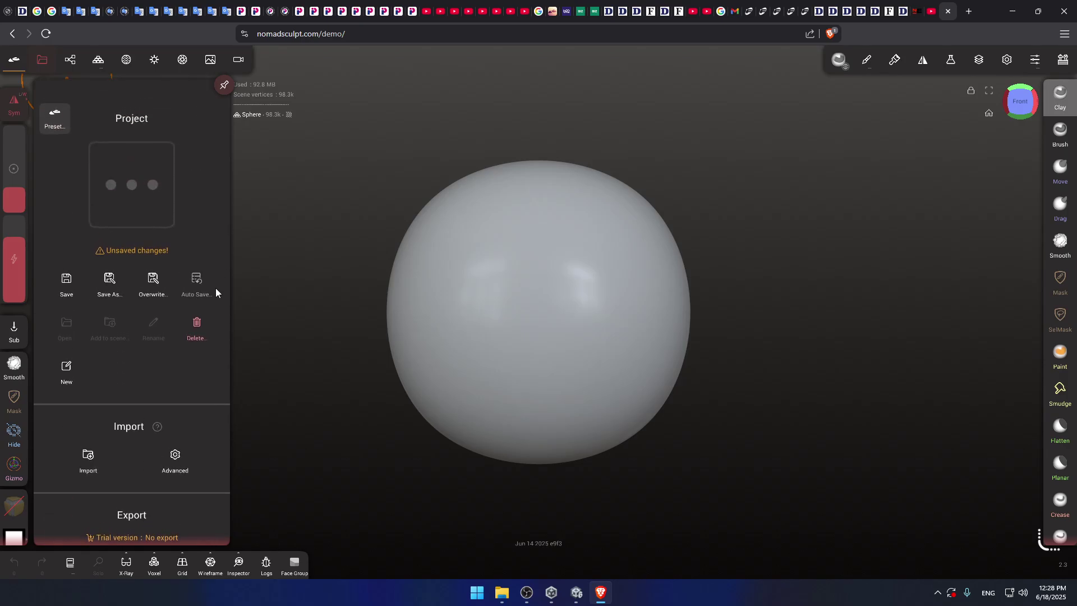
scroll(210, 185, "down", 2)
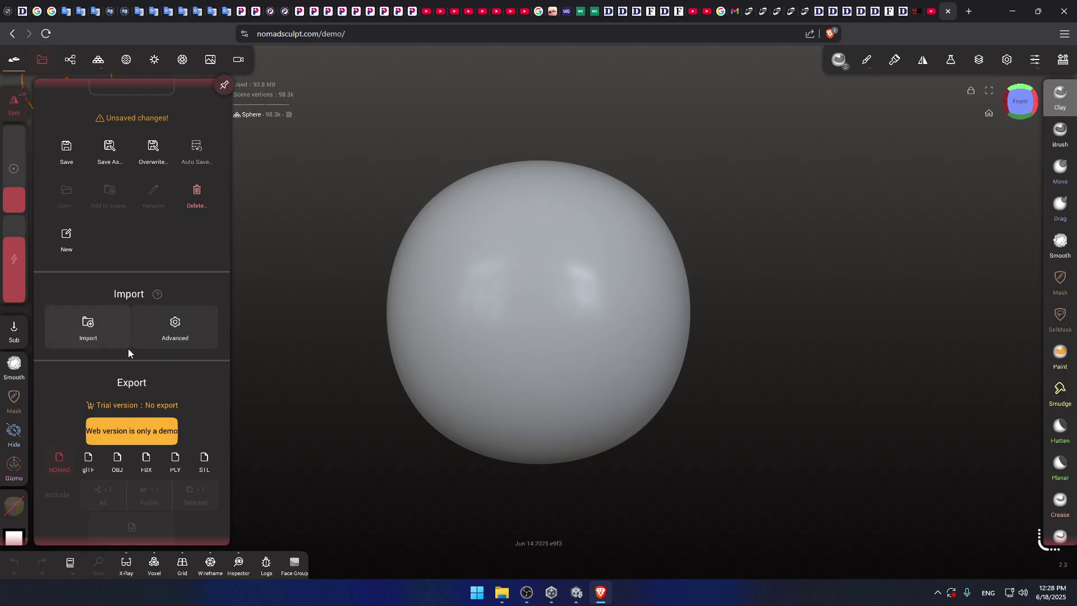
scroll(203, 351, "down", 1)
scroll(203, 351, "down", 2)
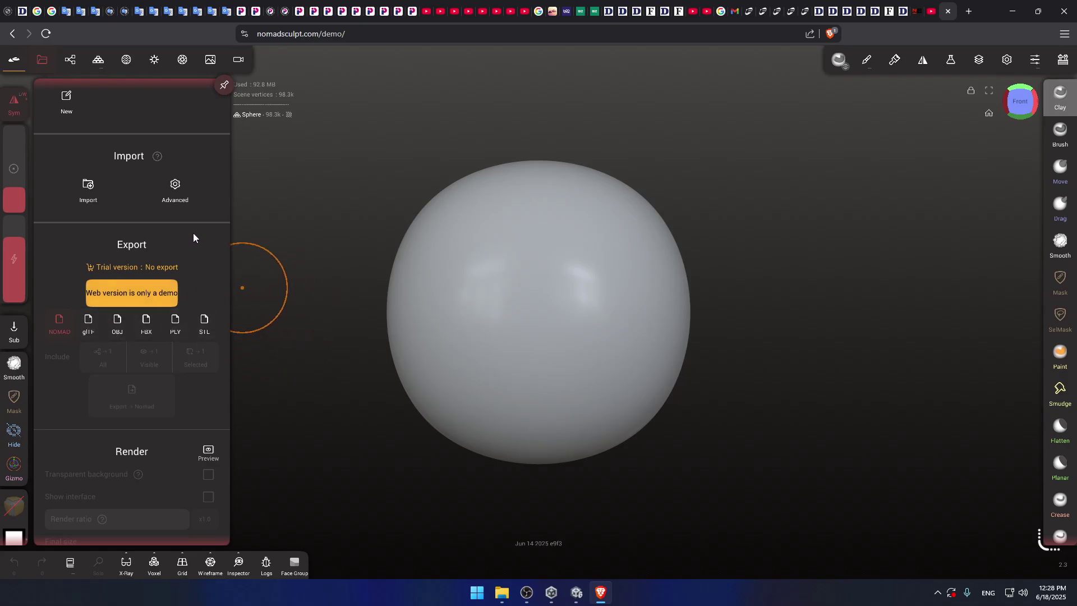
scroll(204, 292, "up", 3)
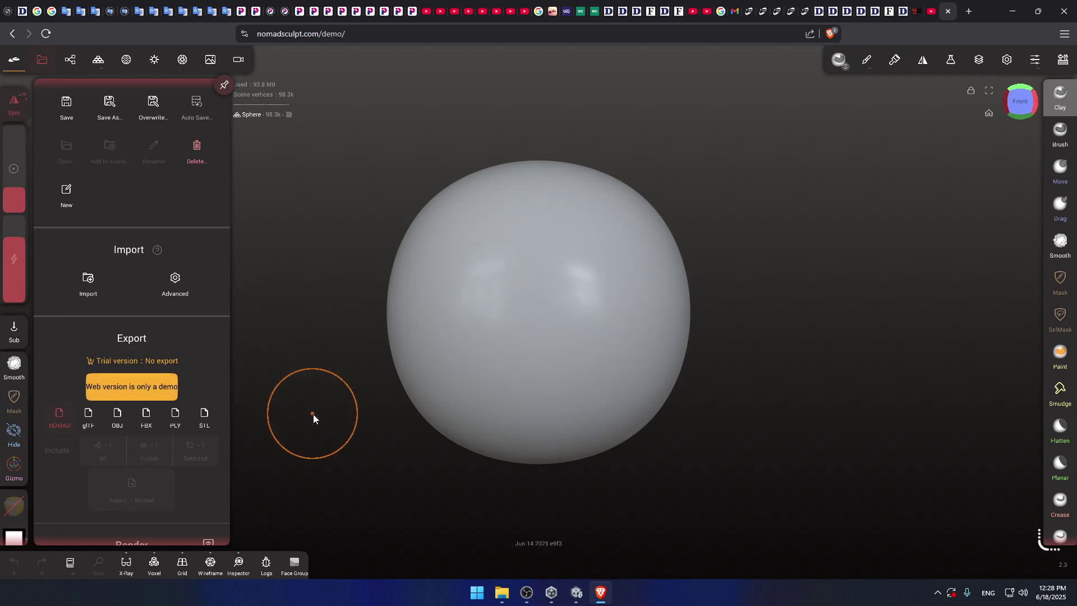
left_click(337, 423)
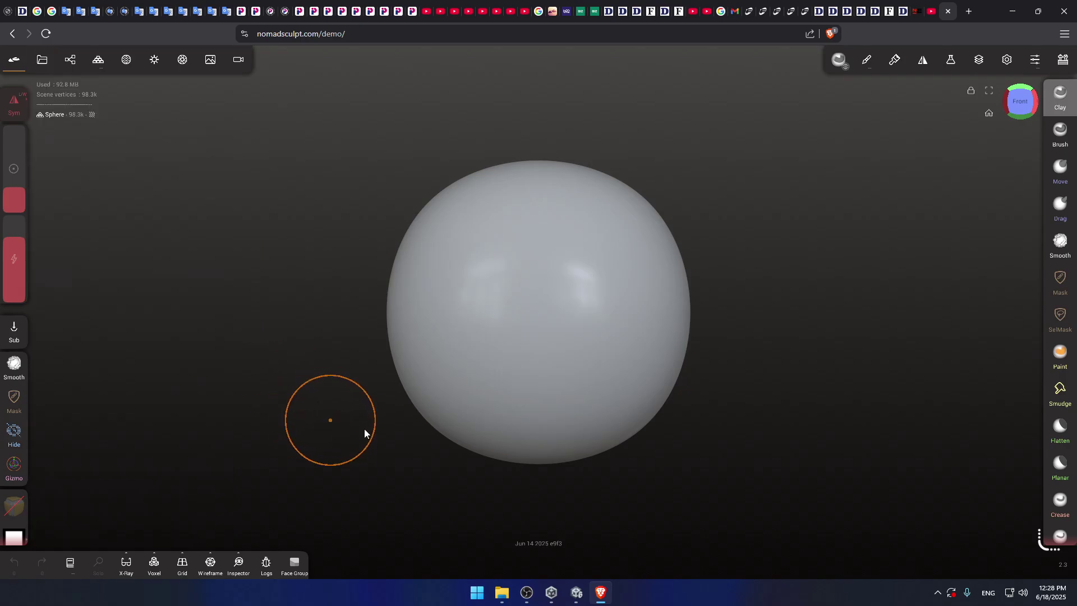
Launch Nomad.exe from the inner Nomad win 2.3.10 folder in File Explorer.
left_click(1013, 12)
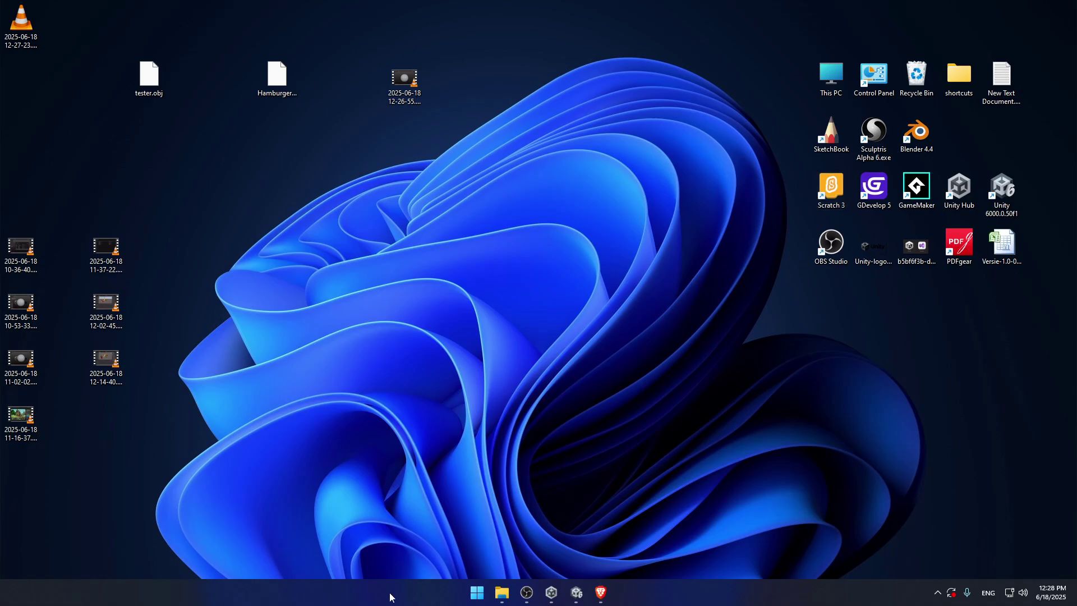
mouse_move(499, 599)
left_click(538, 544)
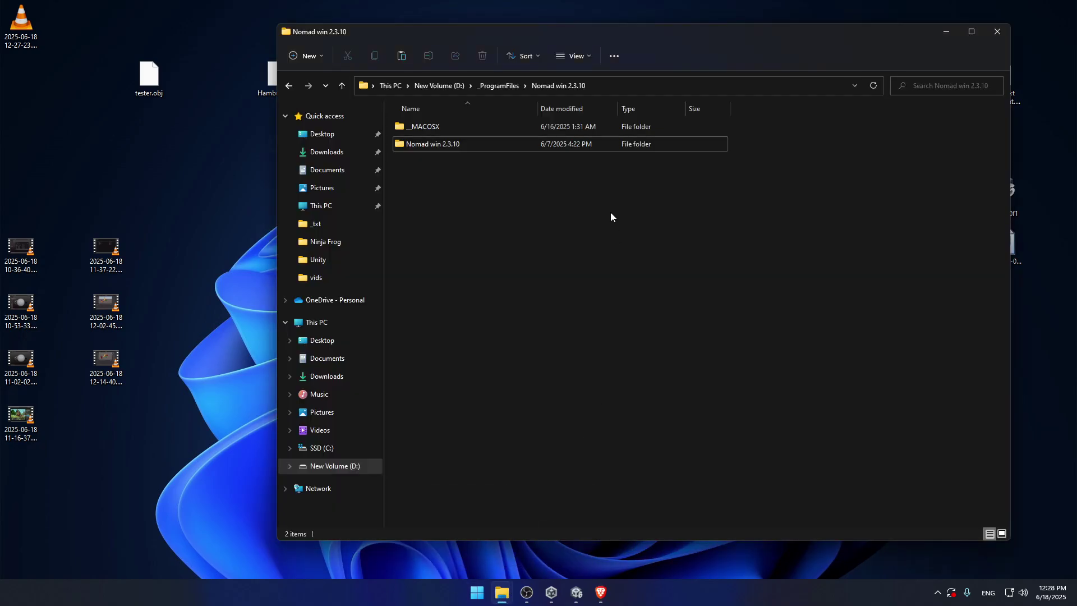
double_click(423, 147)
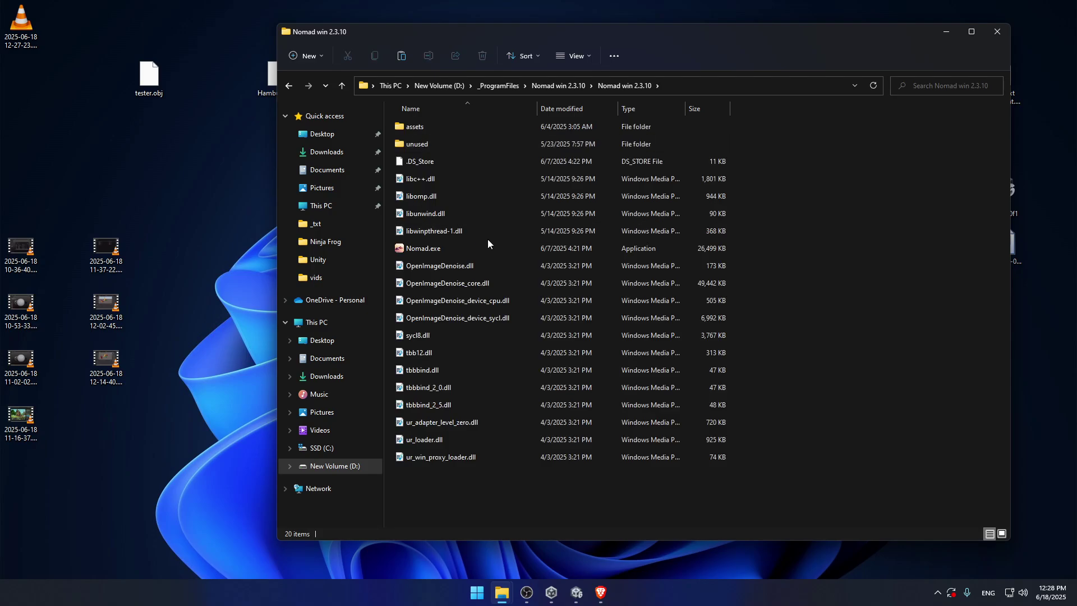
double_click(442, 248)
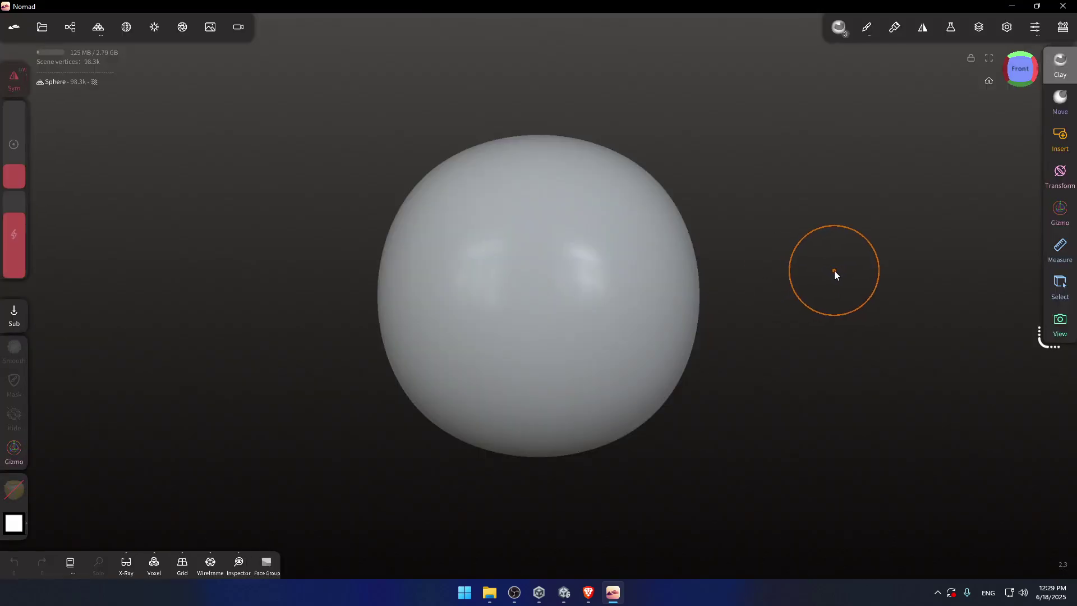
In desktop Nomad, reopen the Files panel and scroll to its Import and Export sections.
left_click(42, 29)
scroll(204, 281, "down", 3)
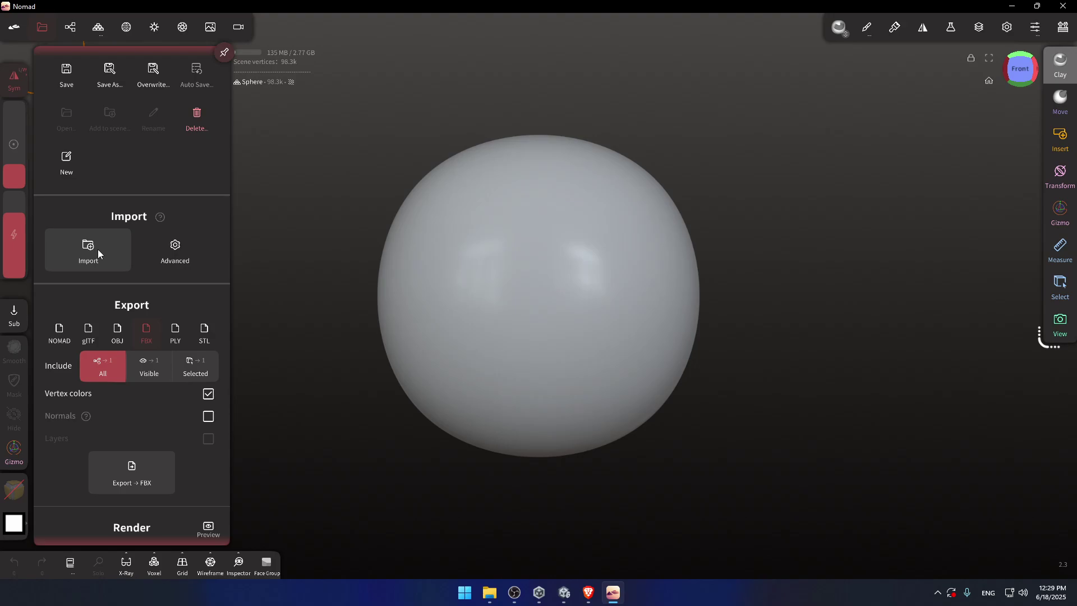
left_click(328, 168)
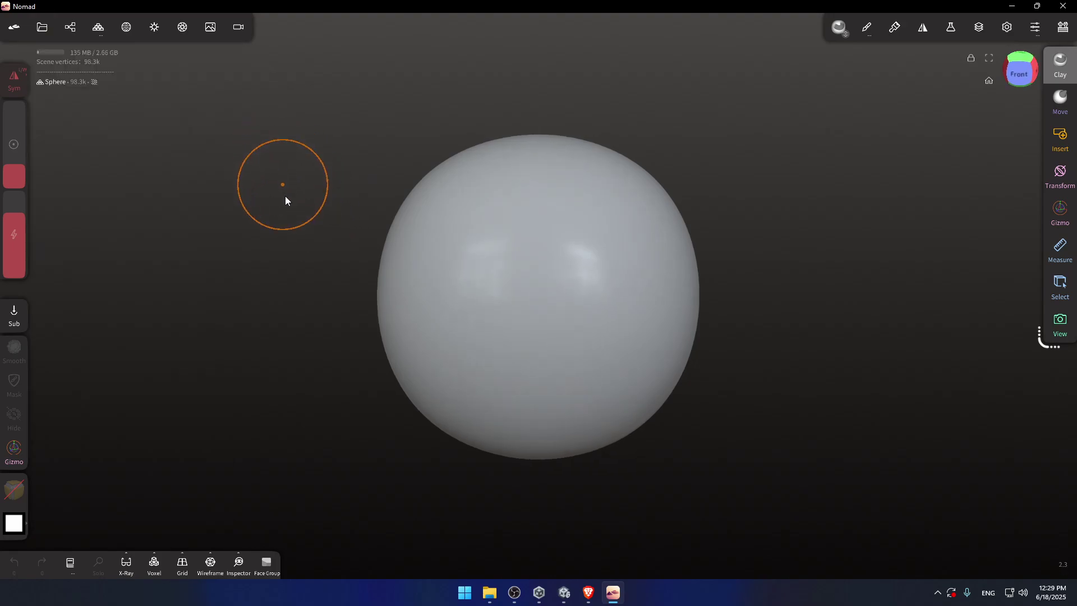
left_click_drag(295, 218, 314, 183)
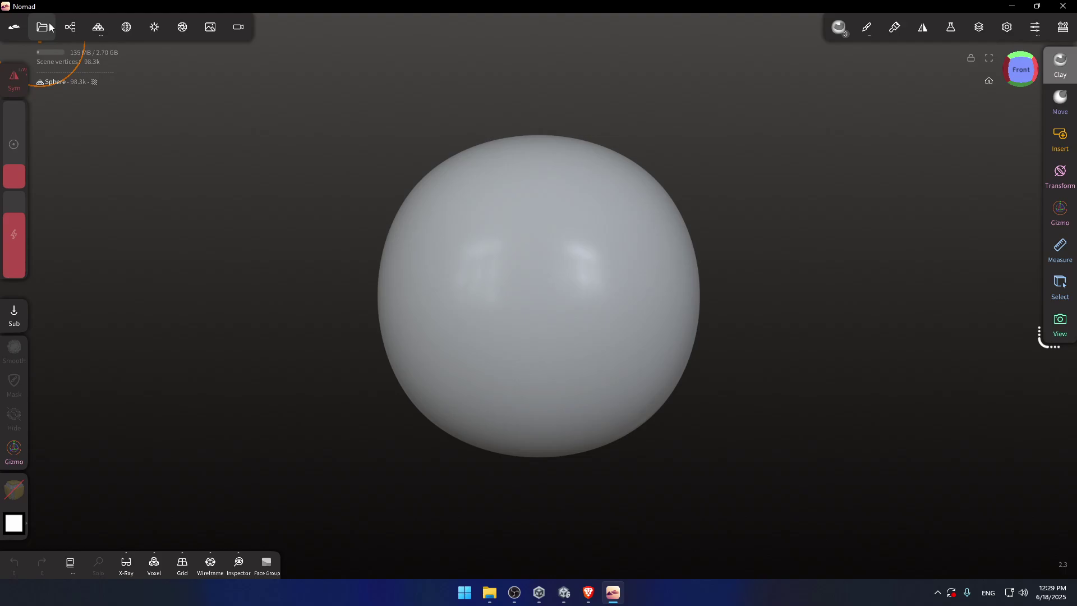
left_click(49, 27)
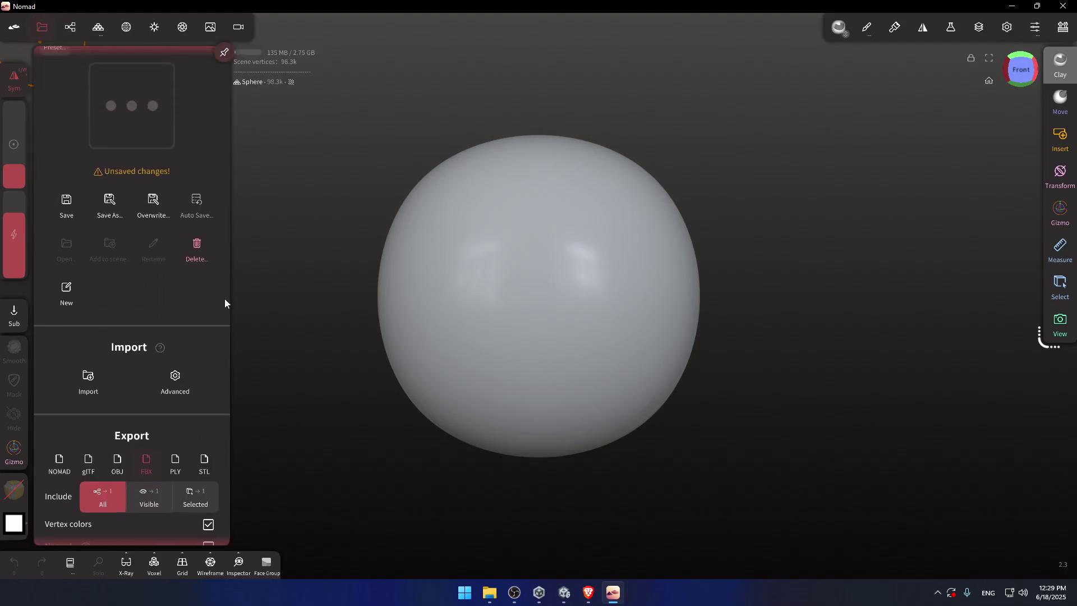
scroll(227, 312, "up", 2)
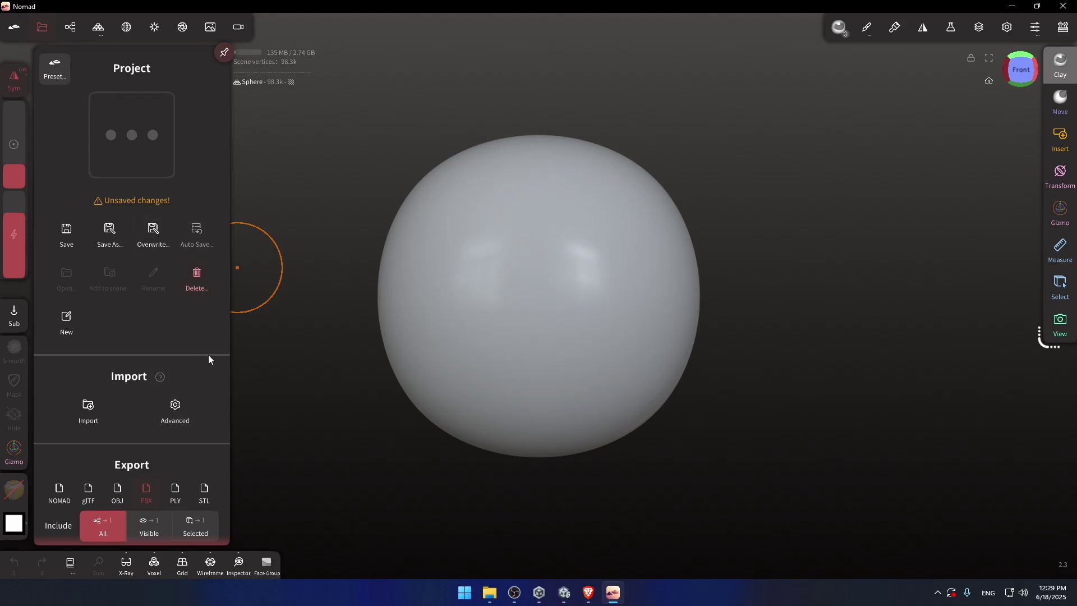
left_click_drag(208, 359, 185, 120)
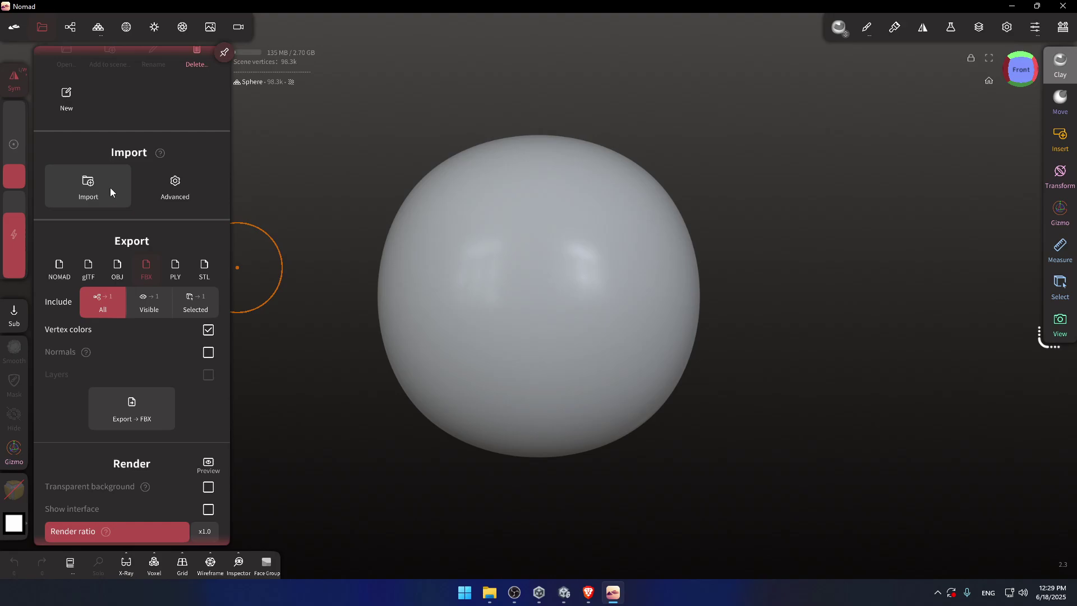
Choose Hamburger_copy.fbx from the Desktop in the import file picker.
left_click(110, 191)
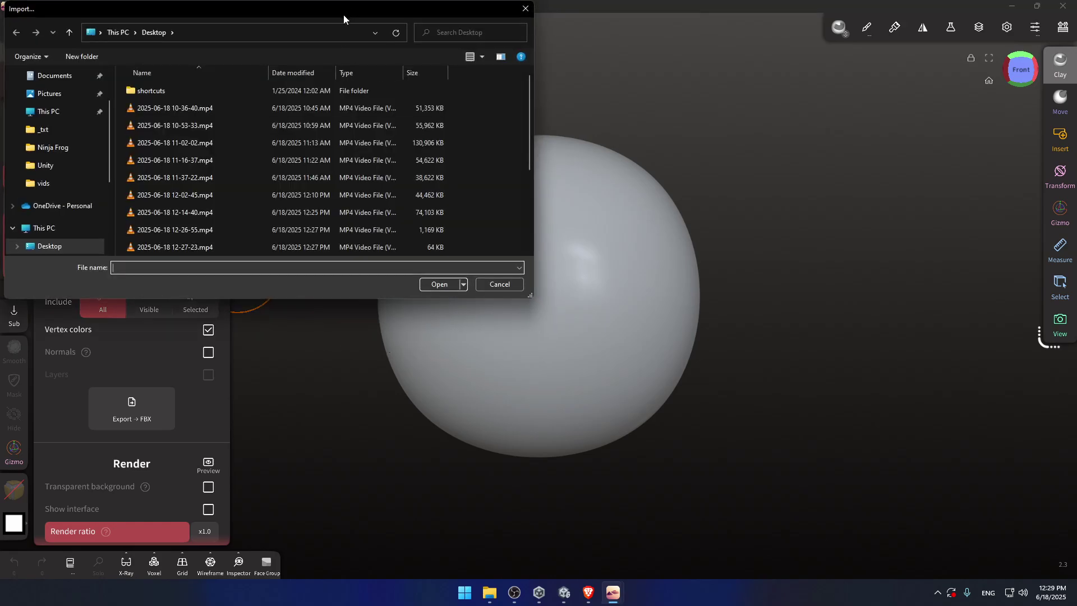
left_click_drag(343, 15, 684, 153)
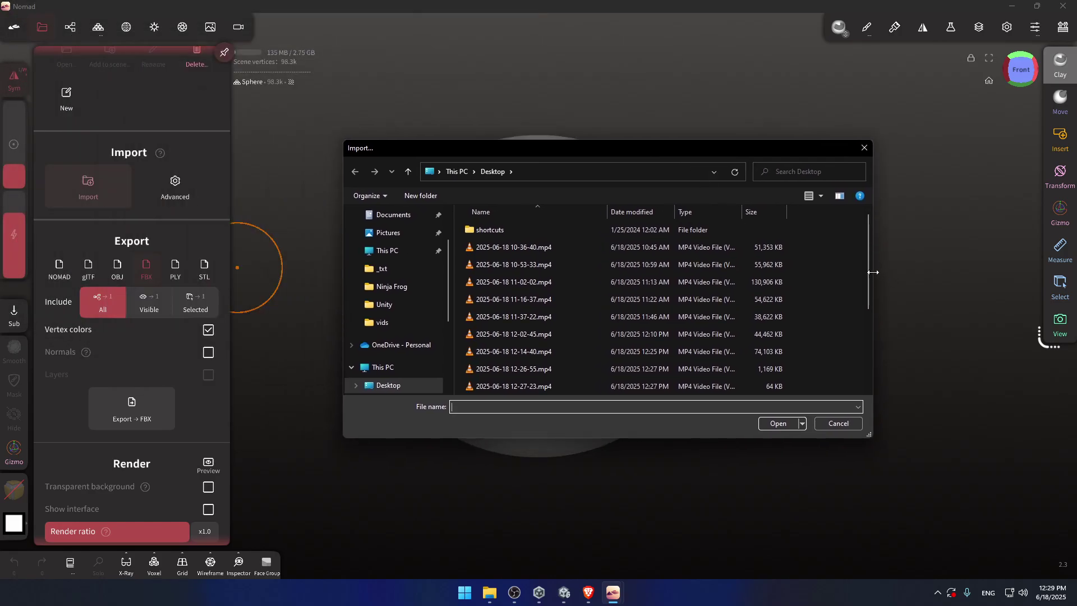
left_click_drag(869, 280, 873, 365)
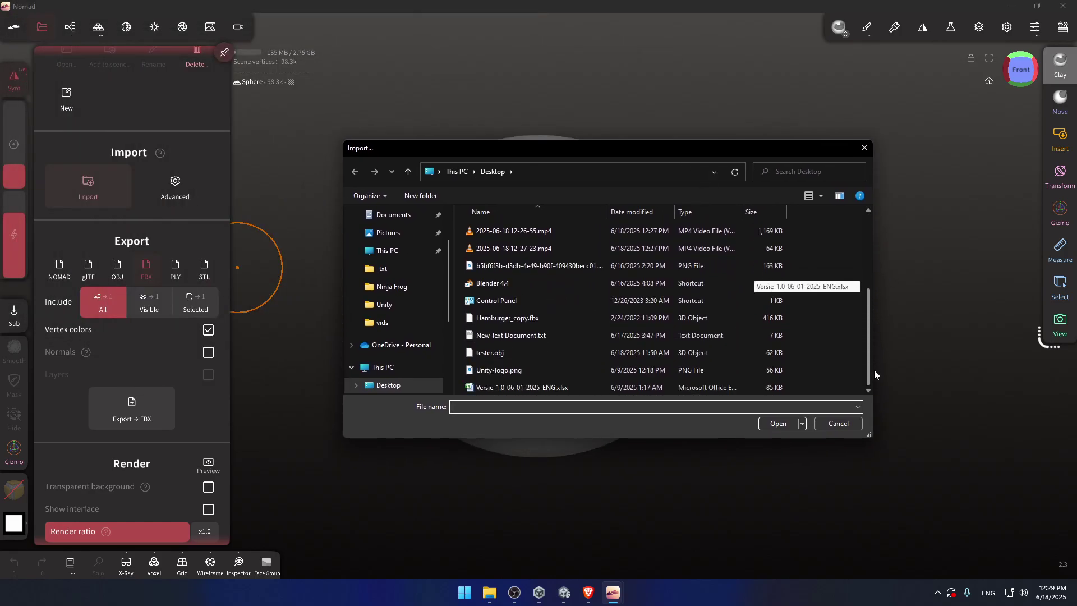
left_click(547, 317)
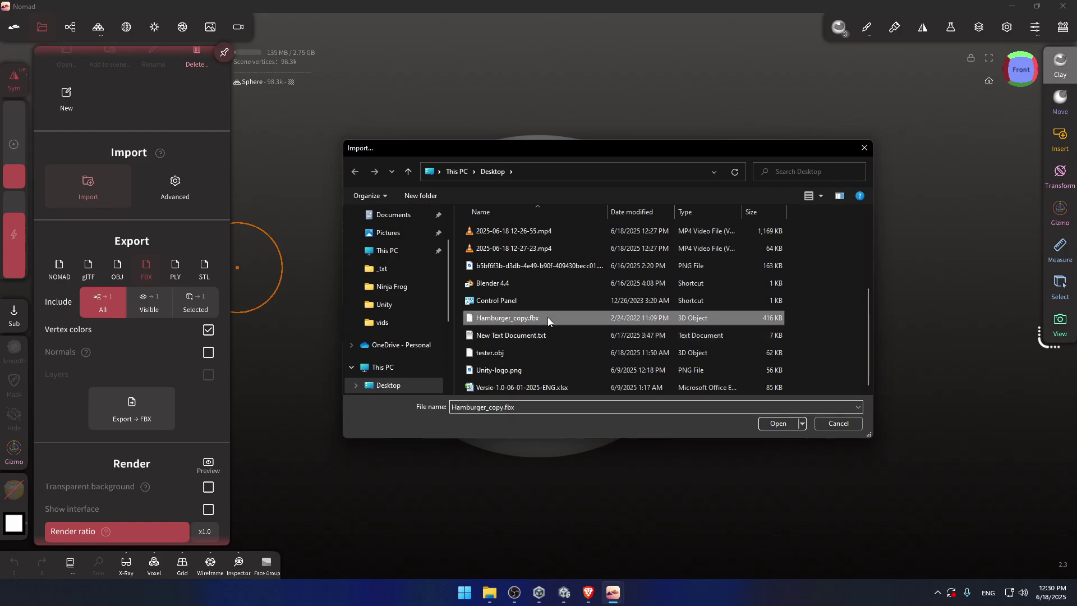
left_click(774, 423)
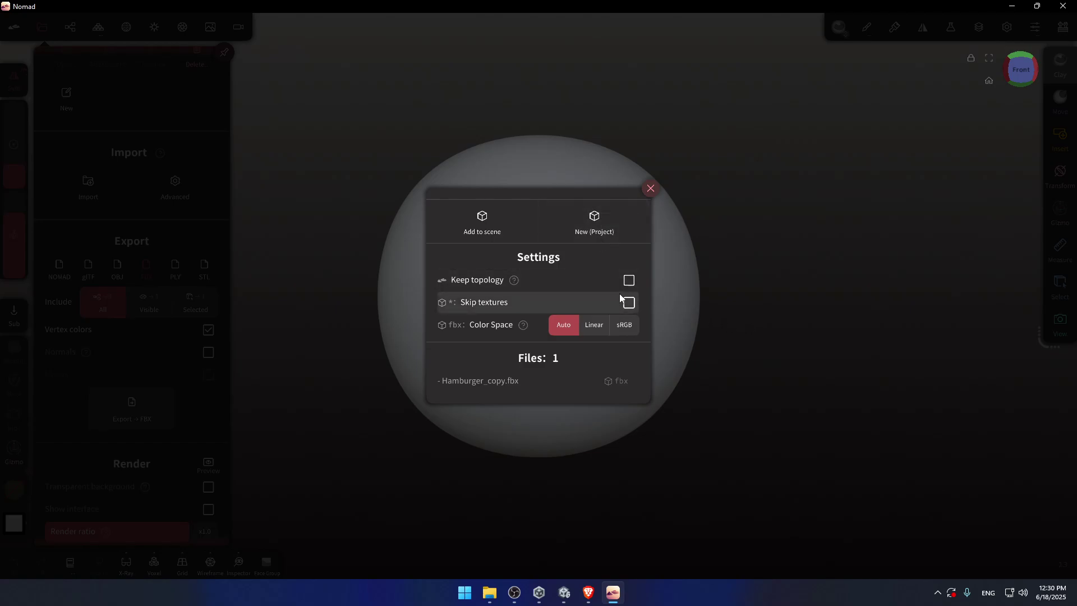
Import Hamburger_copy.fbx as a New Project, replacing the sphere with the 475-vertex burger.
mouse_move(630, 289)
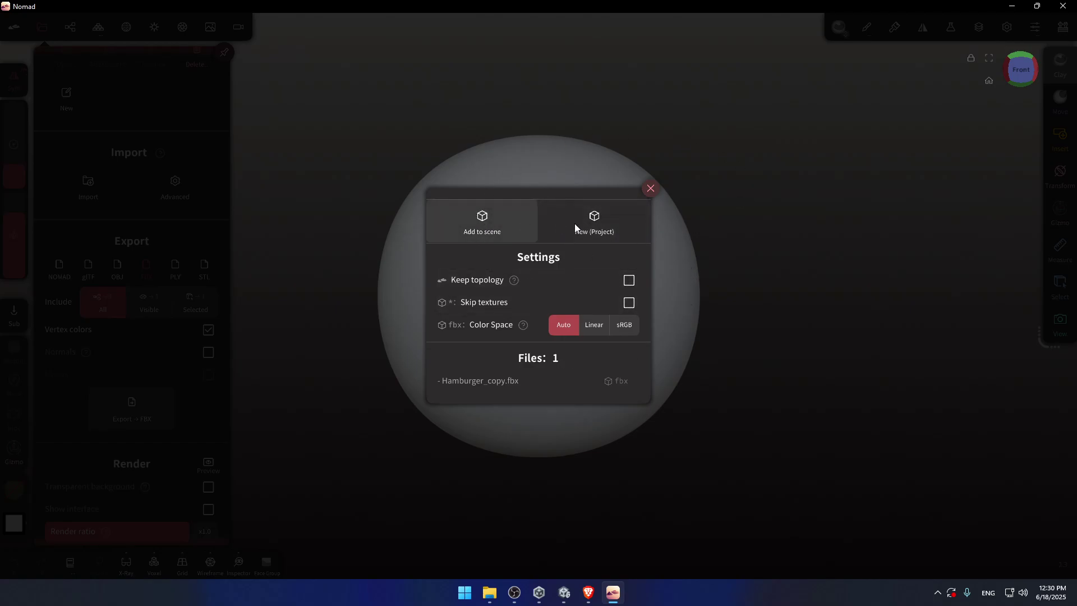
left_click(622, 228)
Compare Nomad's grey hamburger with the textured hamburger in Unity's SampleScene.
left_click(813, 213)
left_click_drag(802, 244, 621, 262)
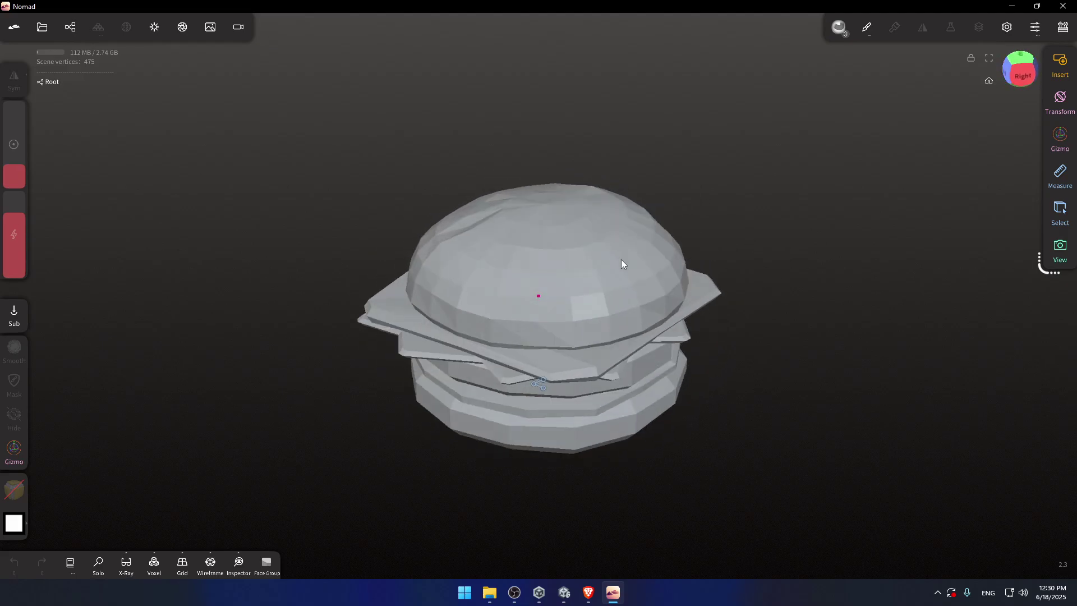
left_click(563, 593)
mouse_move(676, 293)
left_mouse_down()
mouse_move(499, 307)
mouse_move(617, 327)
mouse_move(651, 280)
mouse_move(604, 240)
mouse_move(708, 308)
mouse_move(682, 294)
left_mouse_up()
Return to Nomad, orbit the hamburger, and open then close the Files panel.
left_click(613, 601)
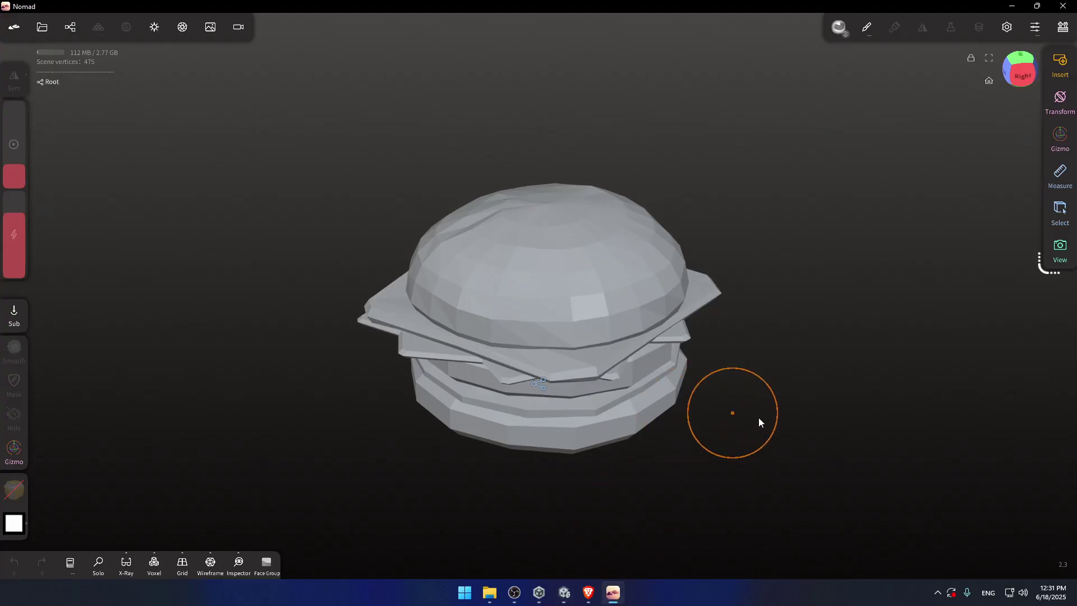
left_click_drag(769, 419, 787, 360)
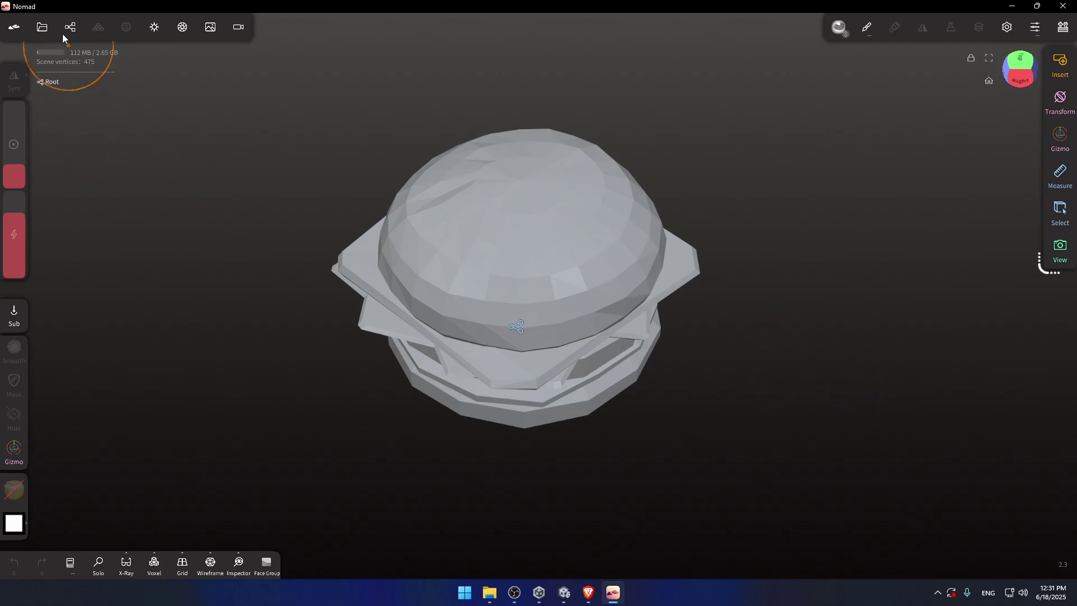
left_click(42, 27)
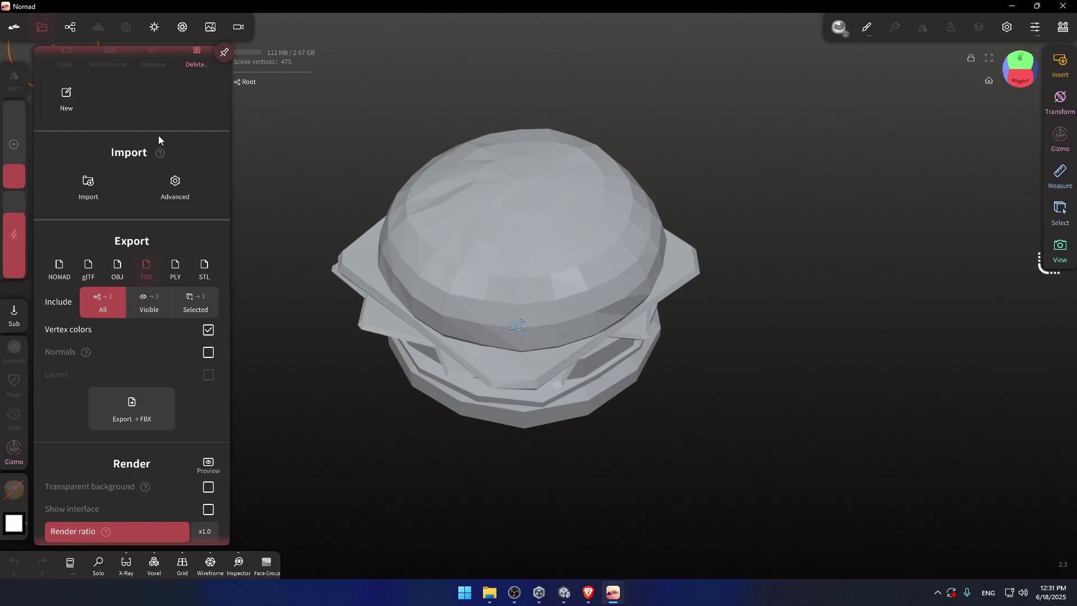
left_click(893, 230)
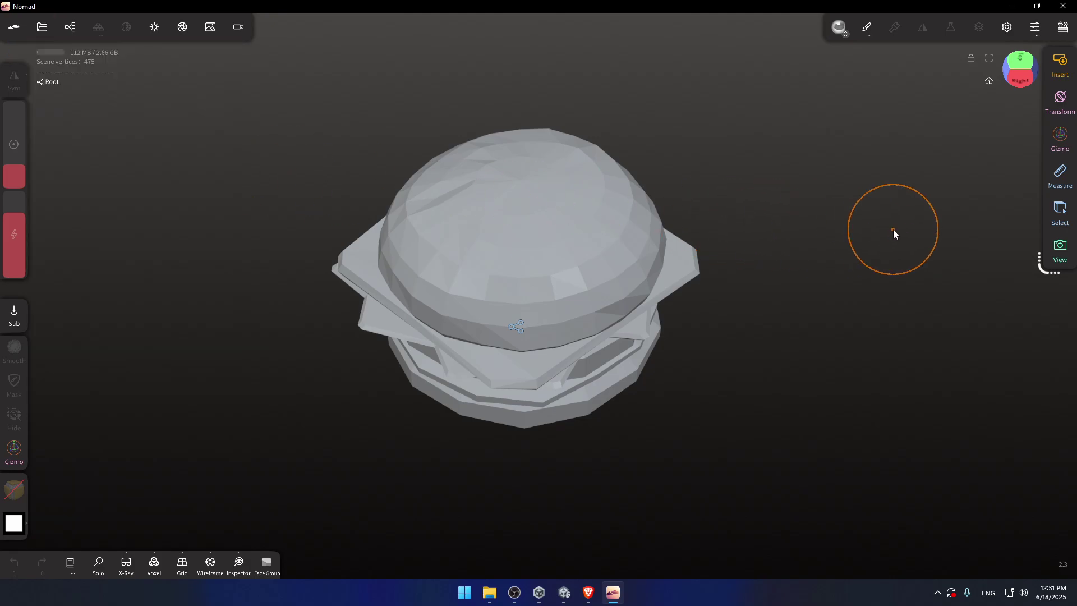
Minimize Nomad and Unity, move Hamburger_copy.fbx below tester.obj, and return to Nomad.
left_click(1015, 7)
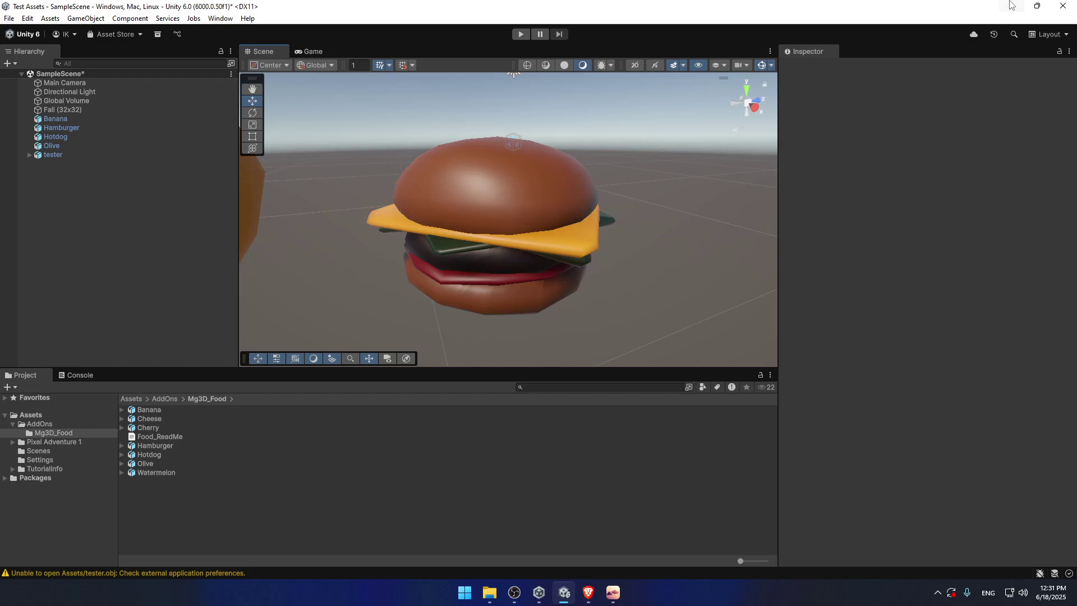
left_click(1015, 7)
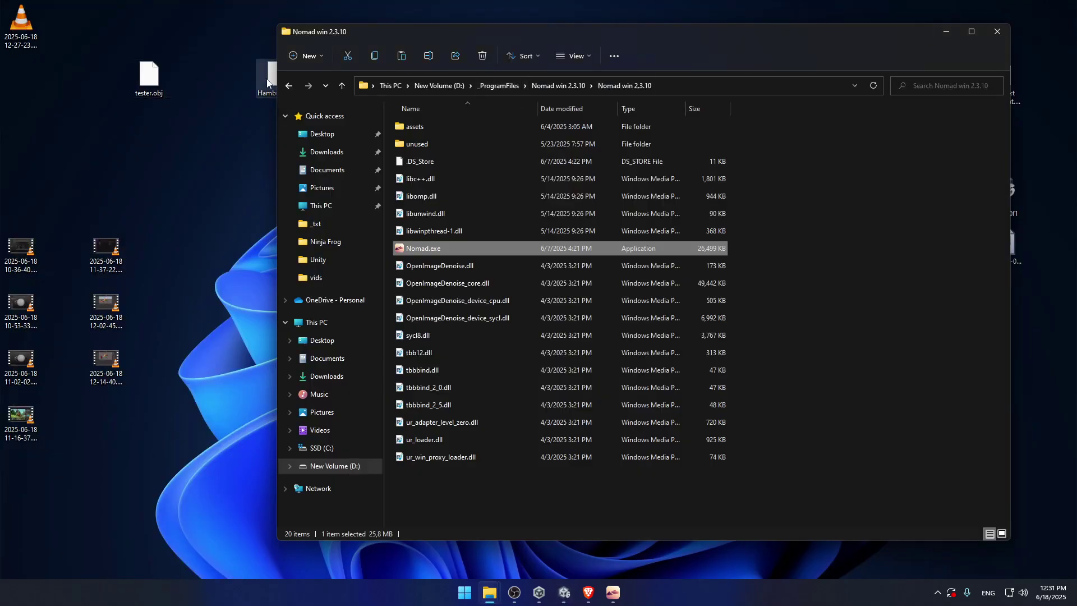
left_click_drag(271, 77, 155, 141)
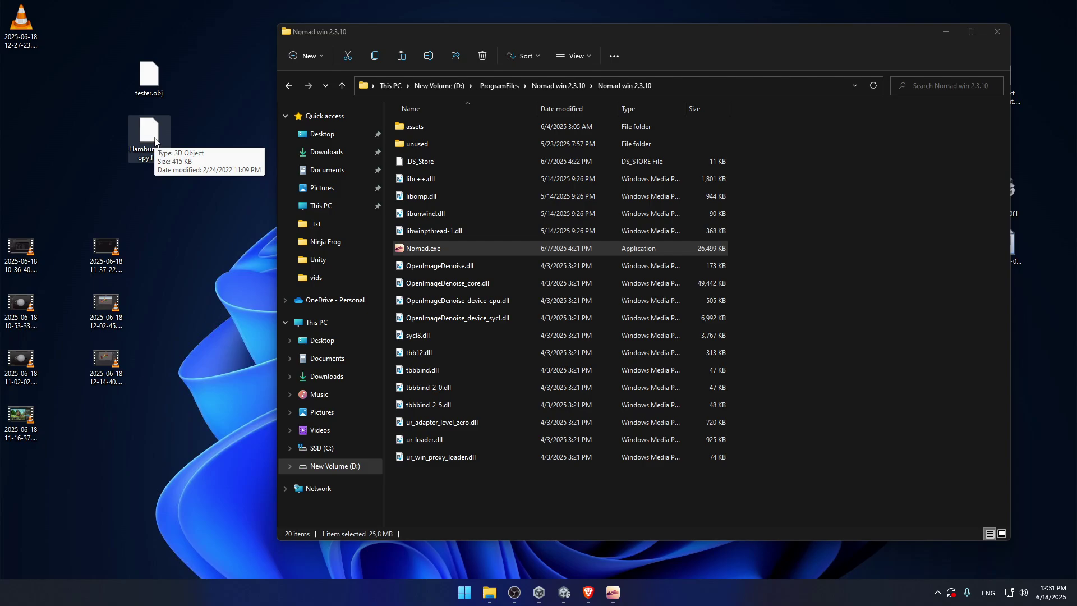
left_click(613, 596)
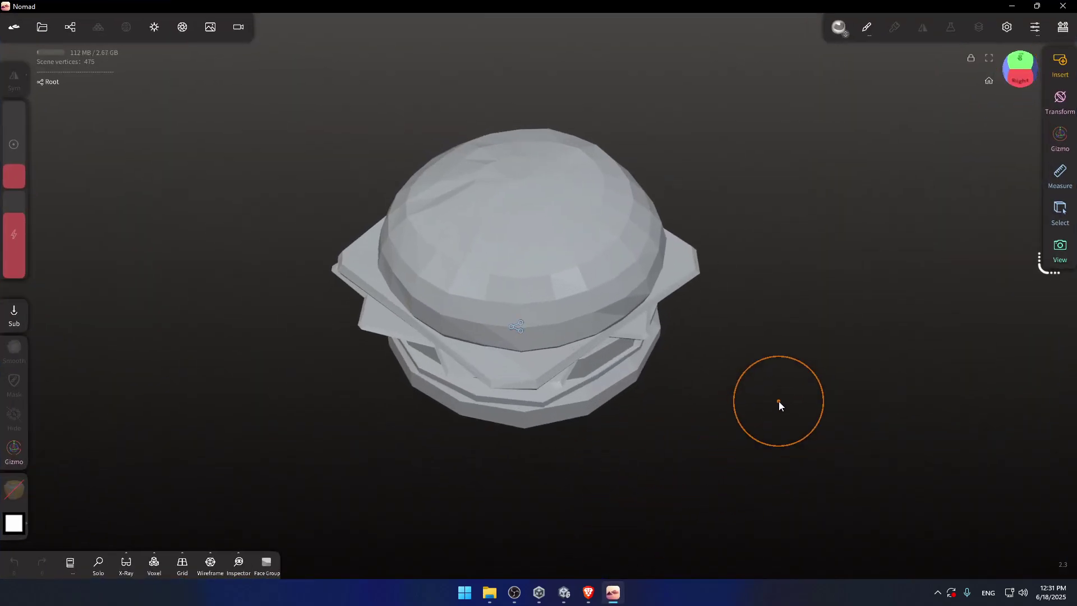
Inspect the burger's underside, then select OBJ as the export format in the Files panel.
mouse_move(778, 401)
left_mouse_down()
mouse_move(757, 365)
mouse_move(783, 414)
left_mouse_up()
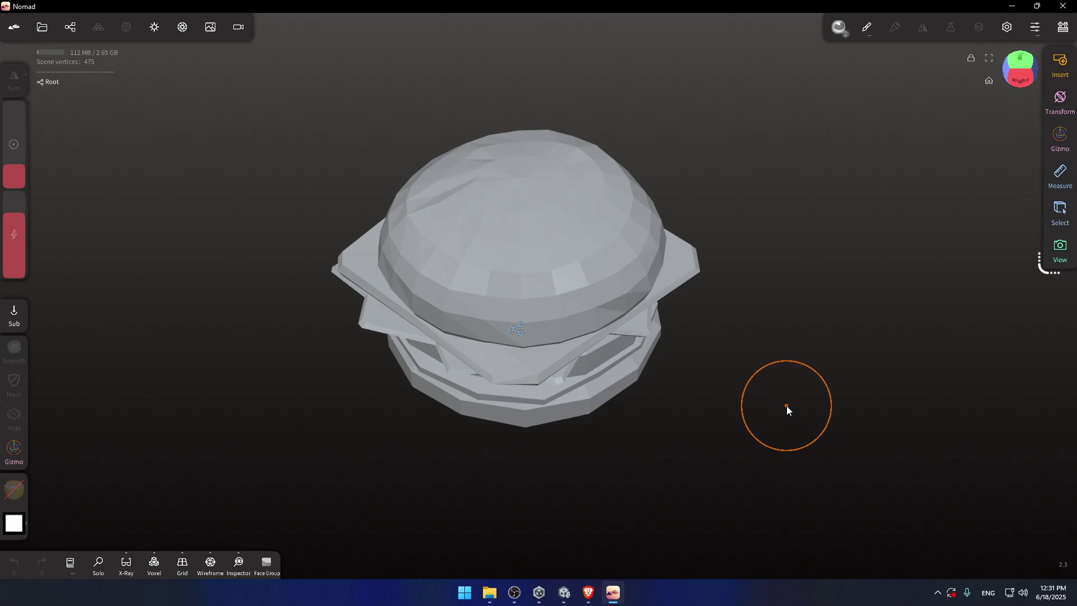
mouse_move(786, 406)
left_mouse_down()
mouse_move(714, 301)
mouse_move(716, 231)
mouse_move(791, 241)
mouse_move(814, 362)
mouse_move(797, 408)
mouse_move(776, 389)
mouse_move(764, 406)
mouse_move(793, 403)
mouse_move(790, 414)
left_mouse_up()
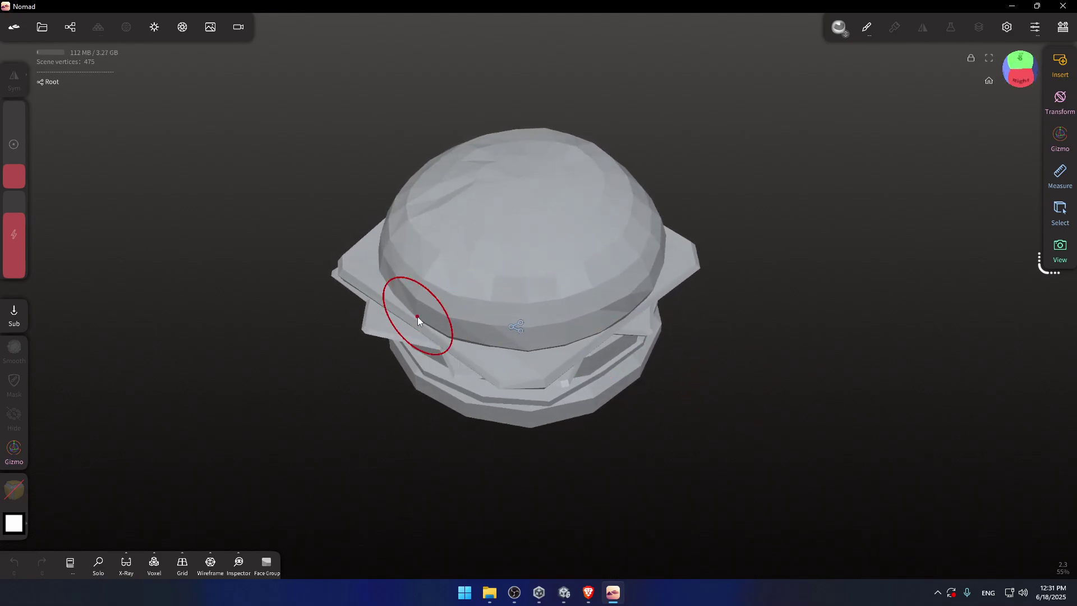
left_click(43, 27)
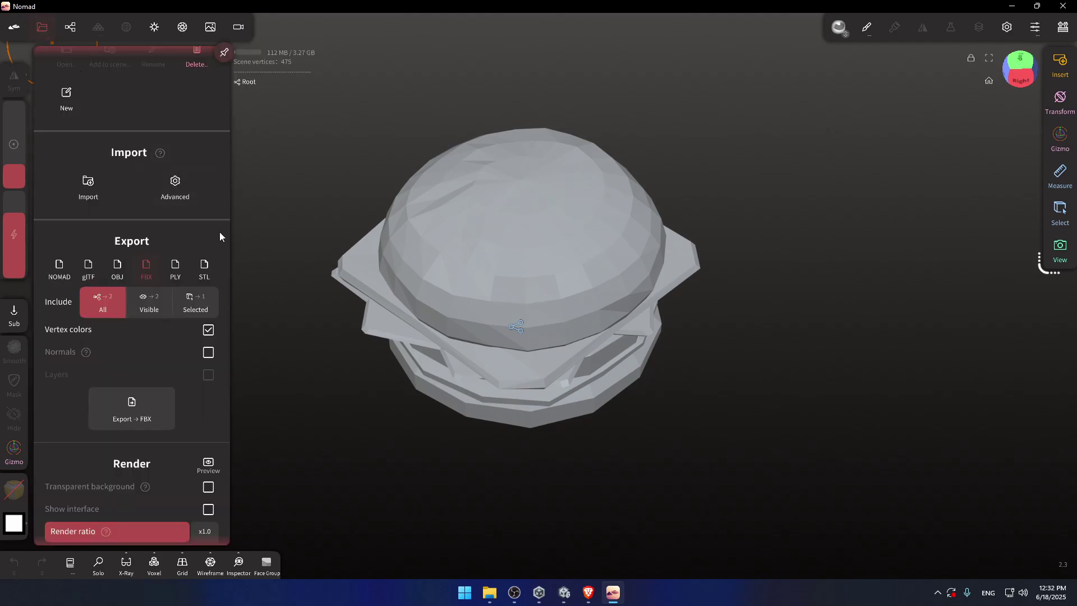
left_click_drag(219, 232, 216, 195)
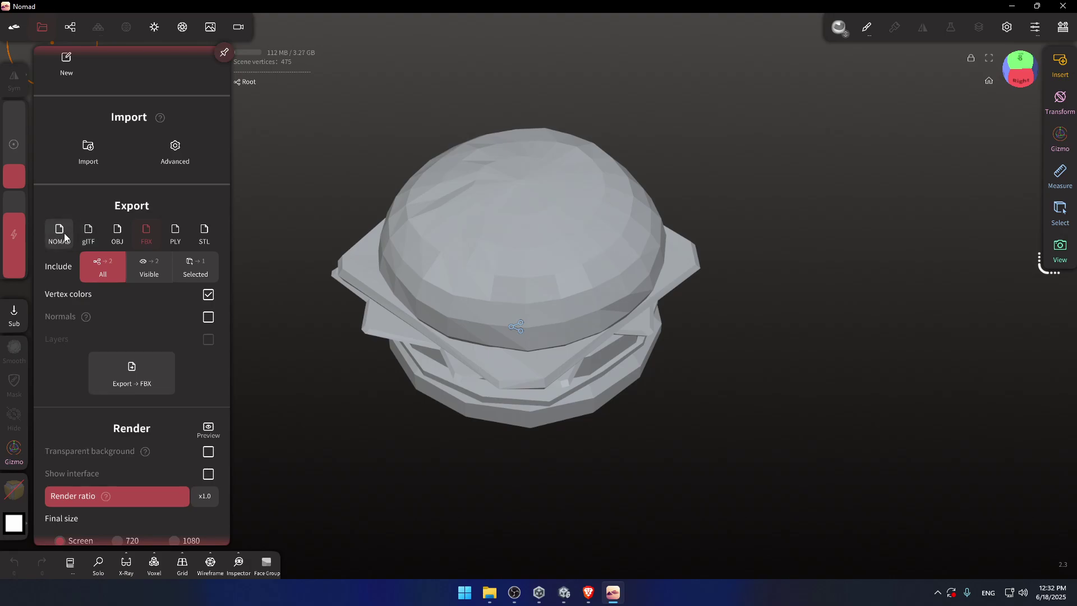
left_click(119, 233)
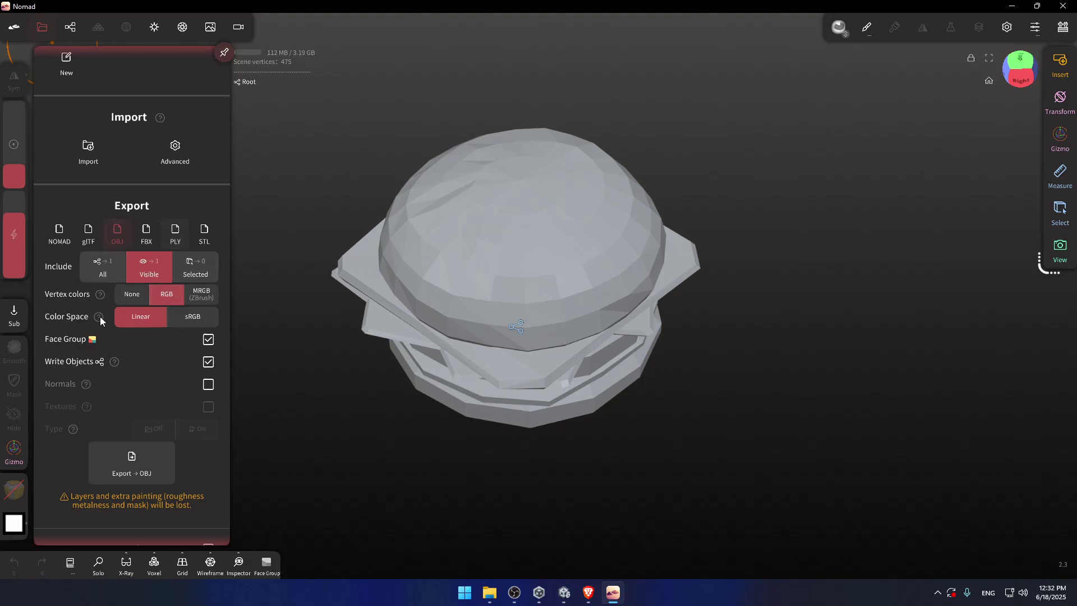
left_click_drag(187, 192, 210, 137)
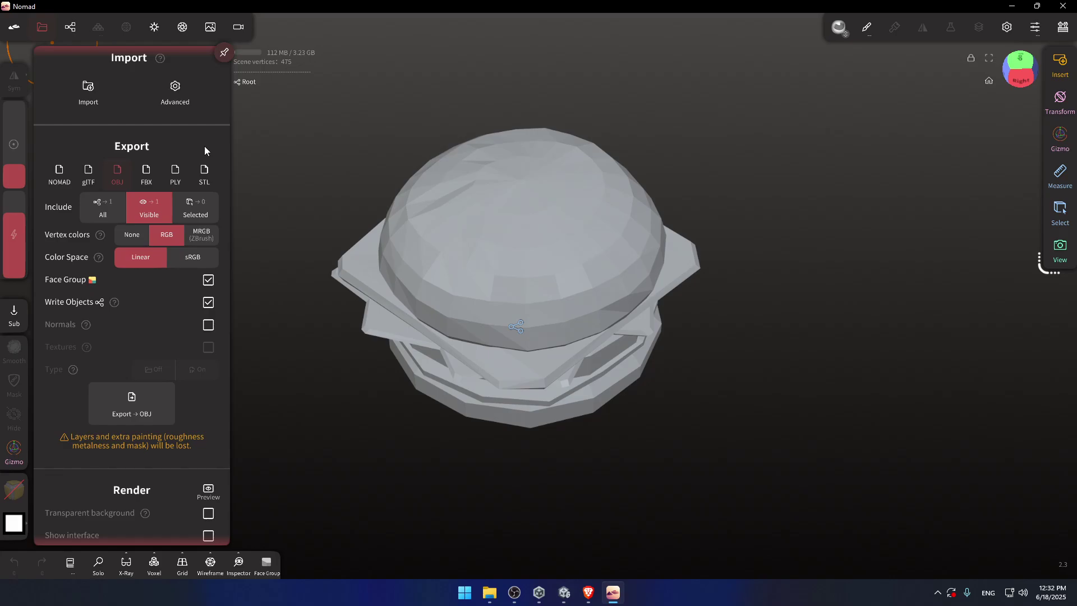
left_click_drag(204, 144, 210, 113)
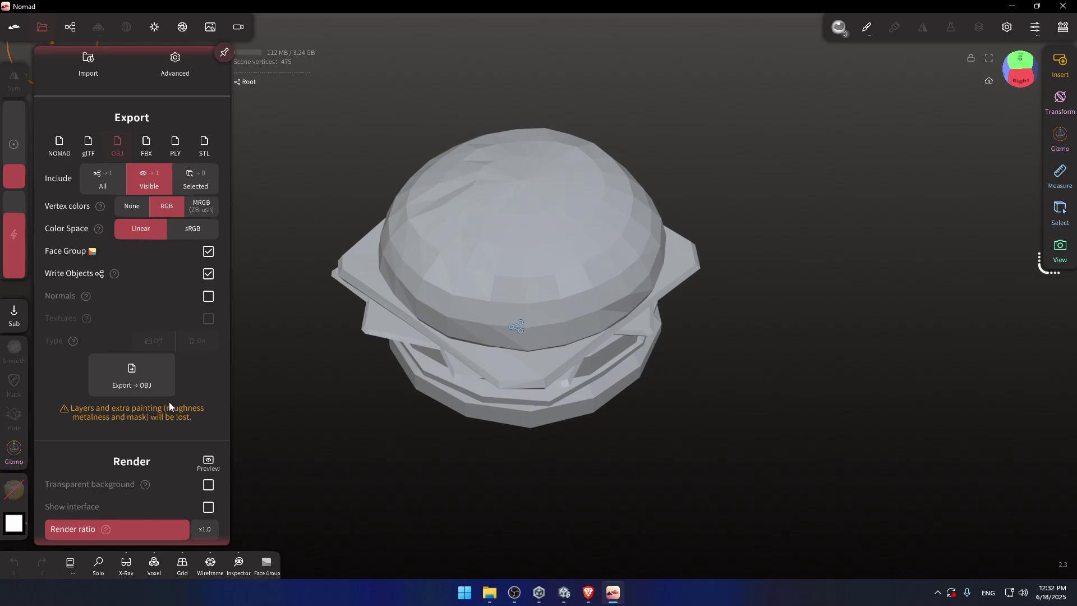
Start an OBJ export, trim 'copy' from the file name, then cancel the save.
left_click(157, 379)
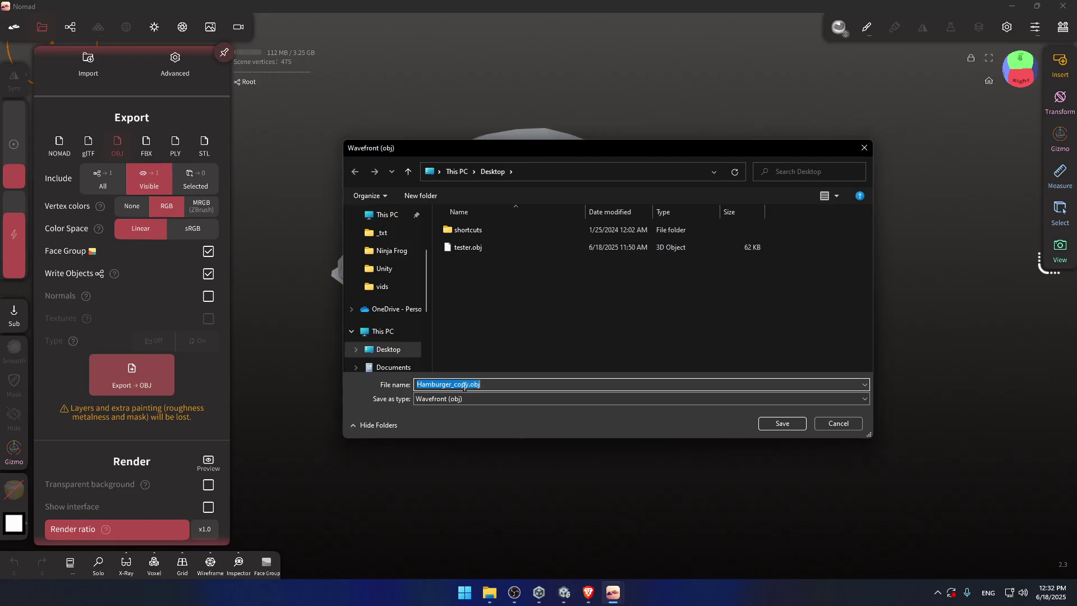
left_click_drag(468, 386, 457, 386)
key("BackSpace")
left_click(838, 423)
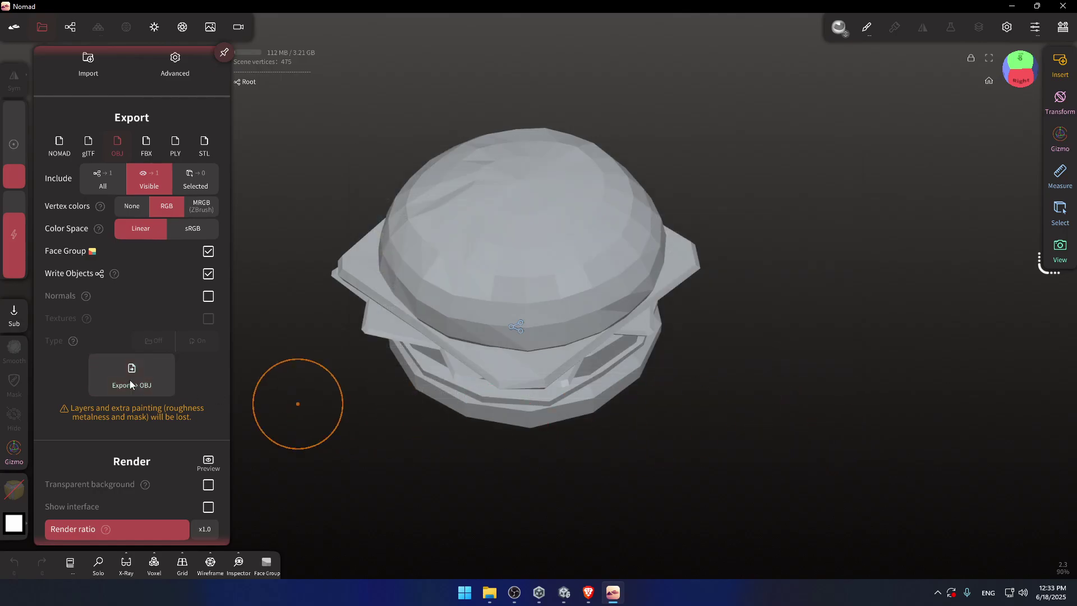
Export the hamburger as Hamburger_copy.obj to the Desktop and close the Files panel.
left_click(115, 371)
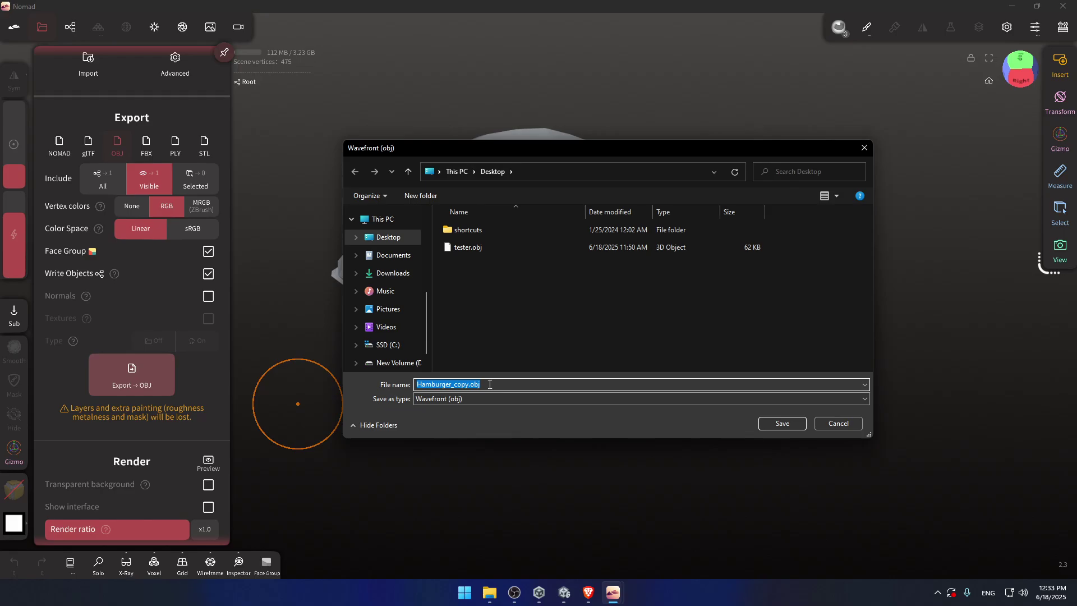
left_click_drag(489, 384, 471, 385)
left_click(777, 423)
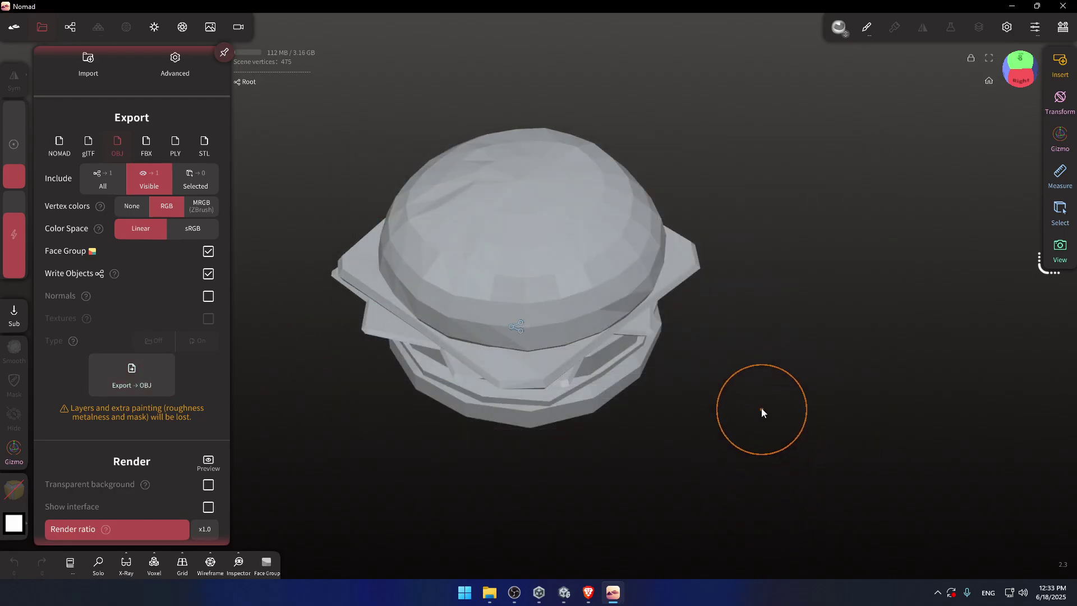
left_click(792, 391)
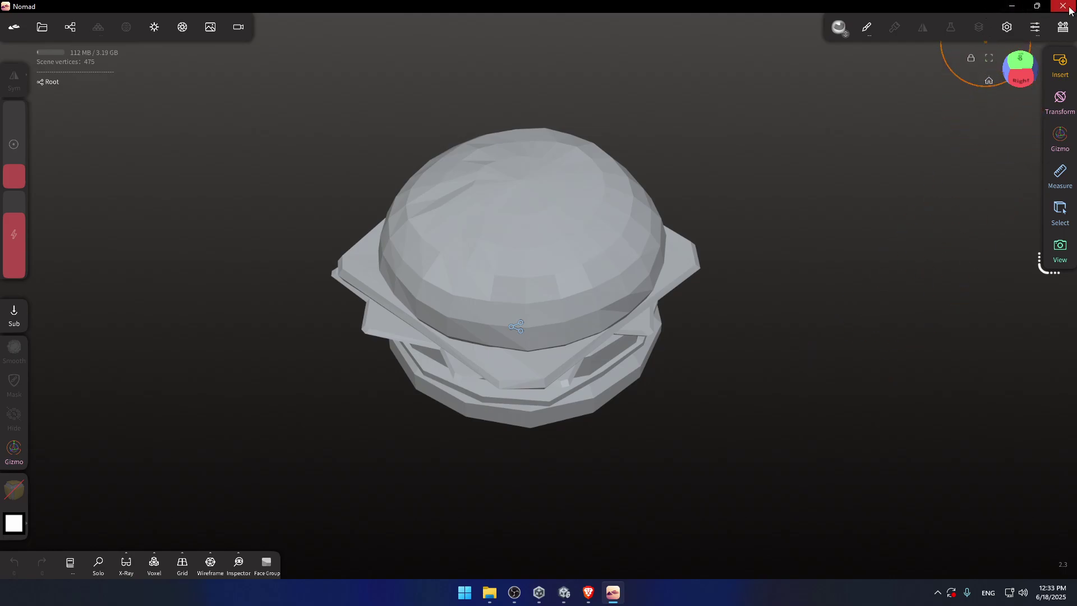
Minimize Nomad and File Explorer and rearrange the Hamburger_copy icons on the desktop.
left_click(1012, 6)
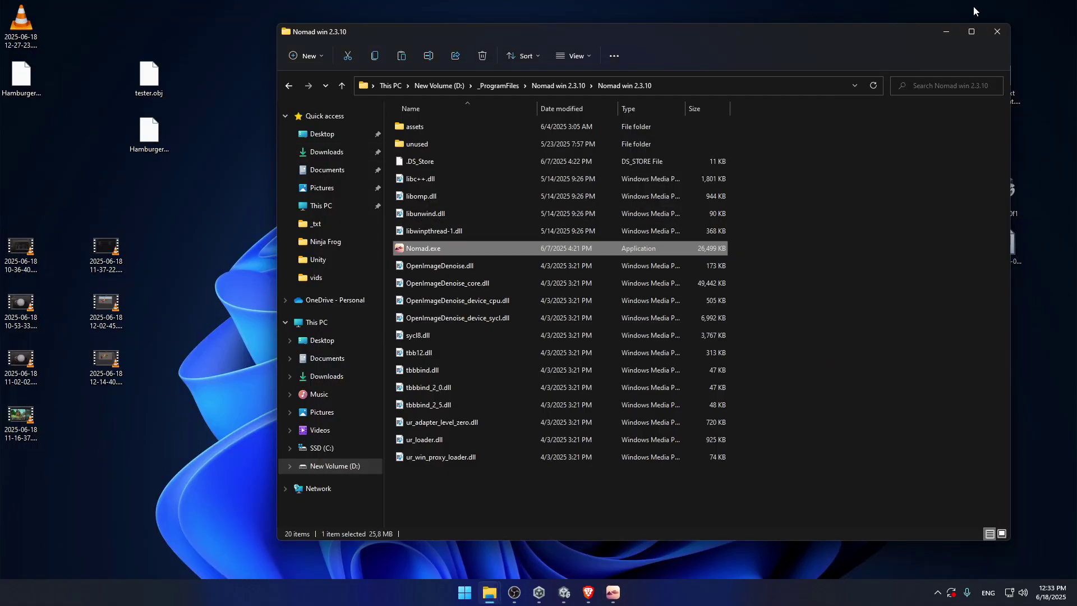
left_click(945, 31)
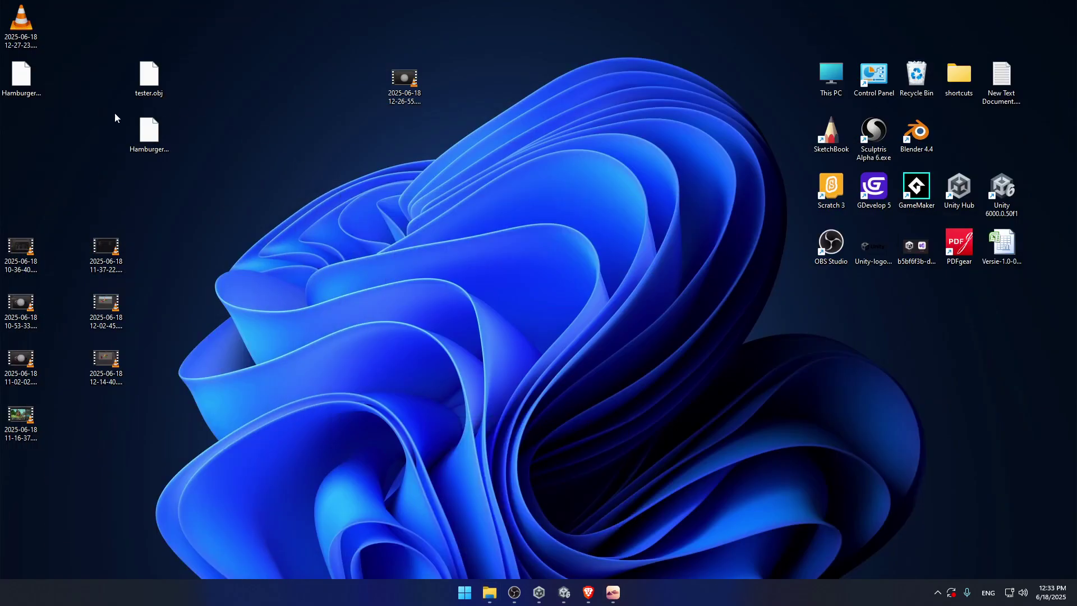
left_click_drag(21, 75, 64, 130)
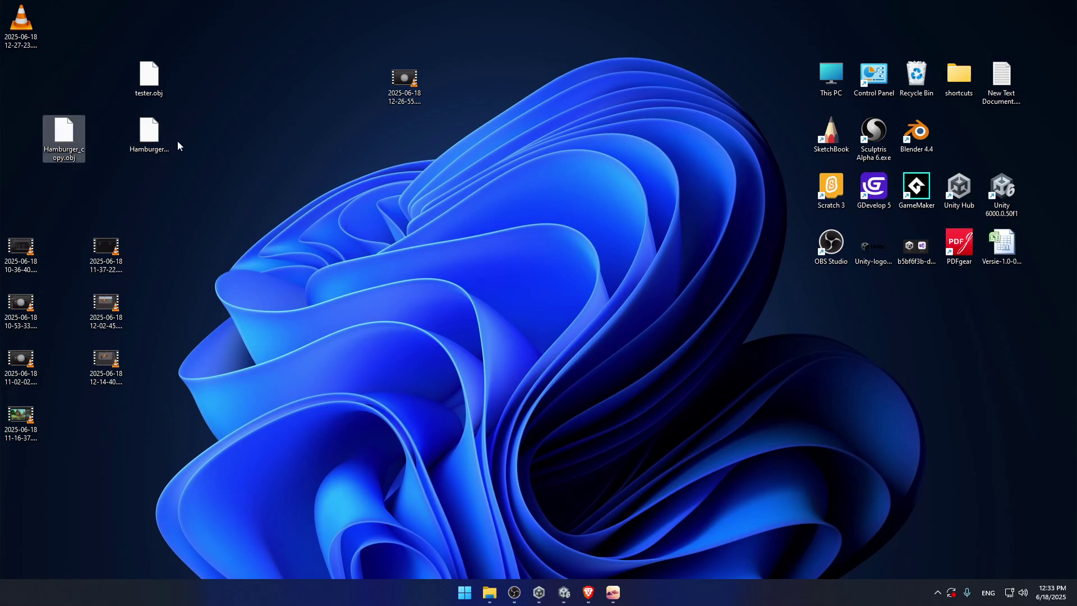
left_click_drag(165, 137, 174, 106)
Place Hamburger_copy.obj beside tester.obj, then select the Sculptris Alpha 6 shortcut and the OBJ file.
left_click_drag(64, 134, 234, 78)
left_click(192, 76)
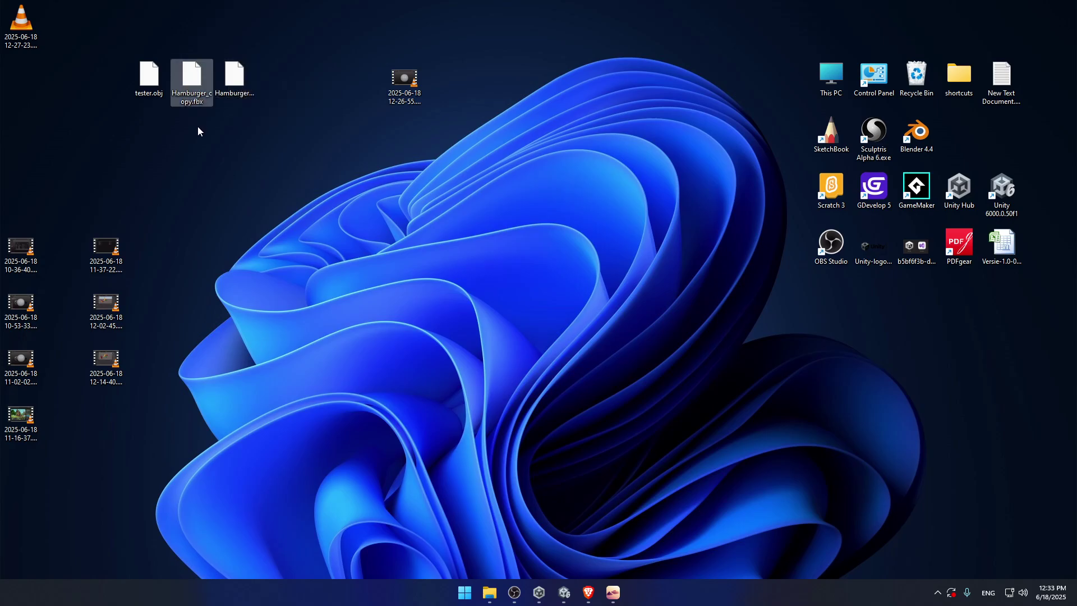
left_click(873, 132)
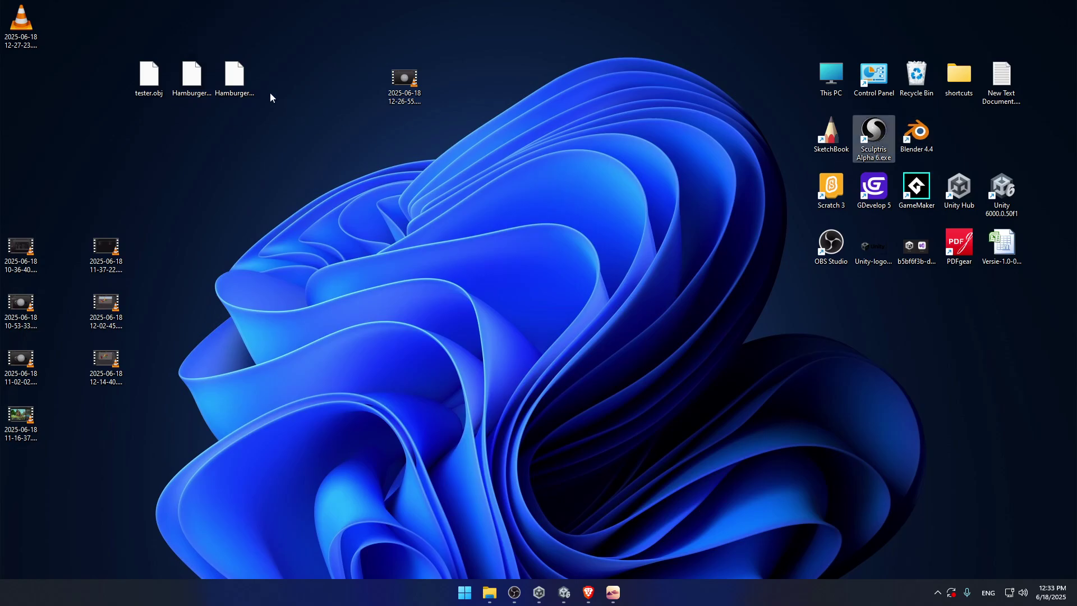
left_click(234, 79)
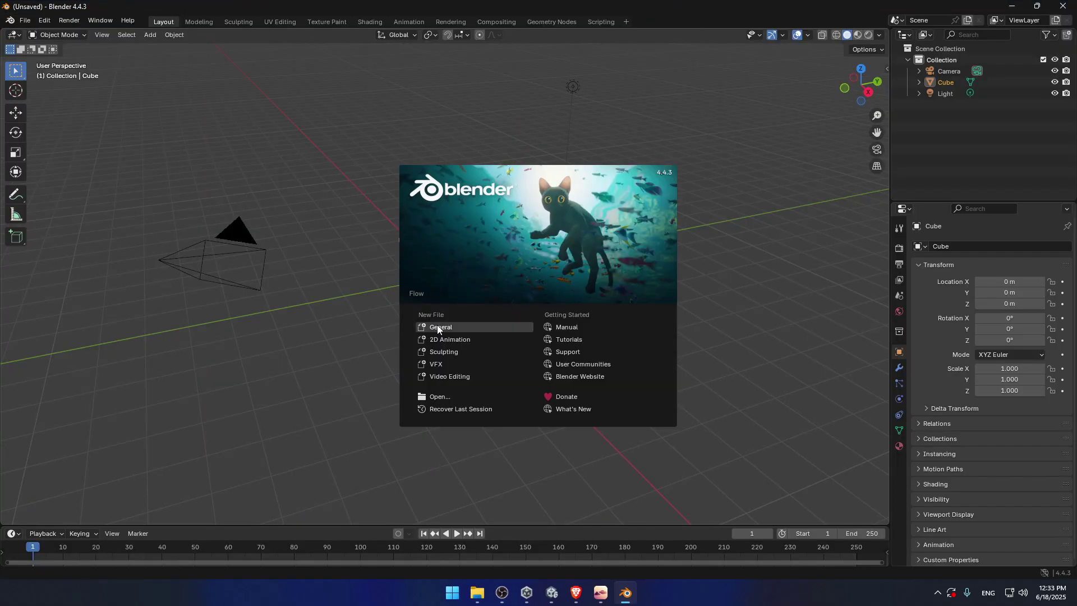
Start a General scene and import Desktop/Hamburger_copy.obj as a Wavefront OBJ.
left_click(443, 327)
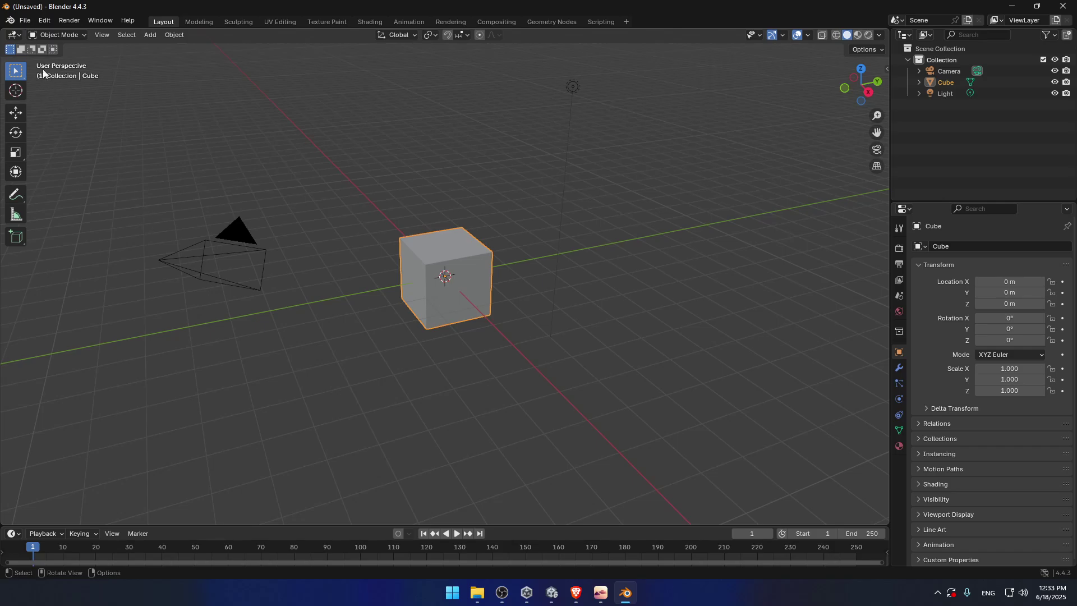
left_click(24, 20)
mouse_move(45, 178)
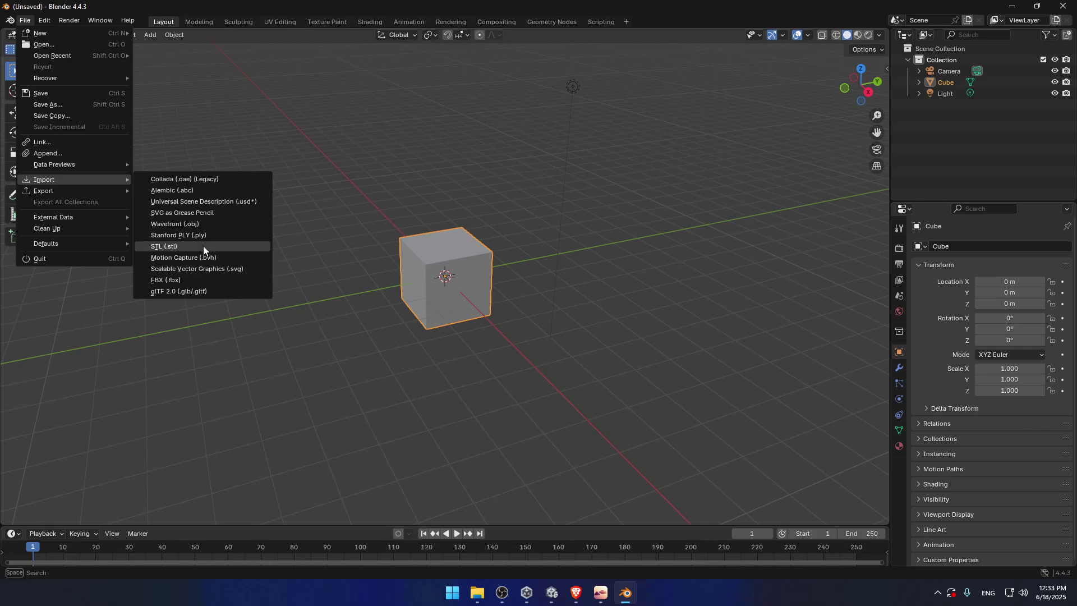
left_click(197, 225)
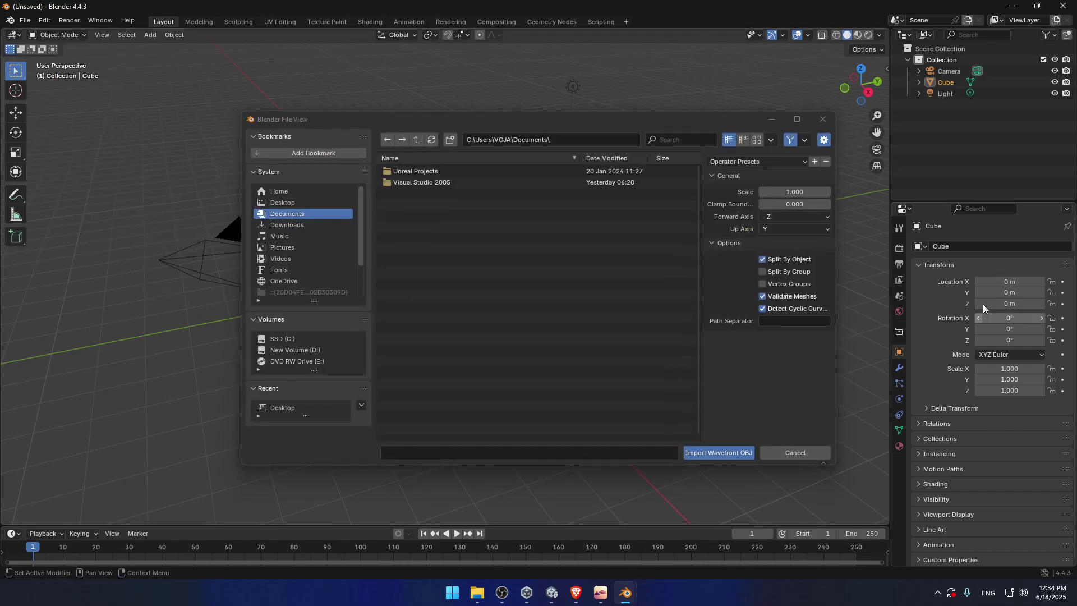
left_click(311, 205)
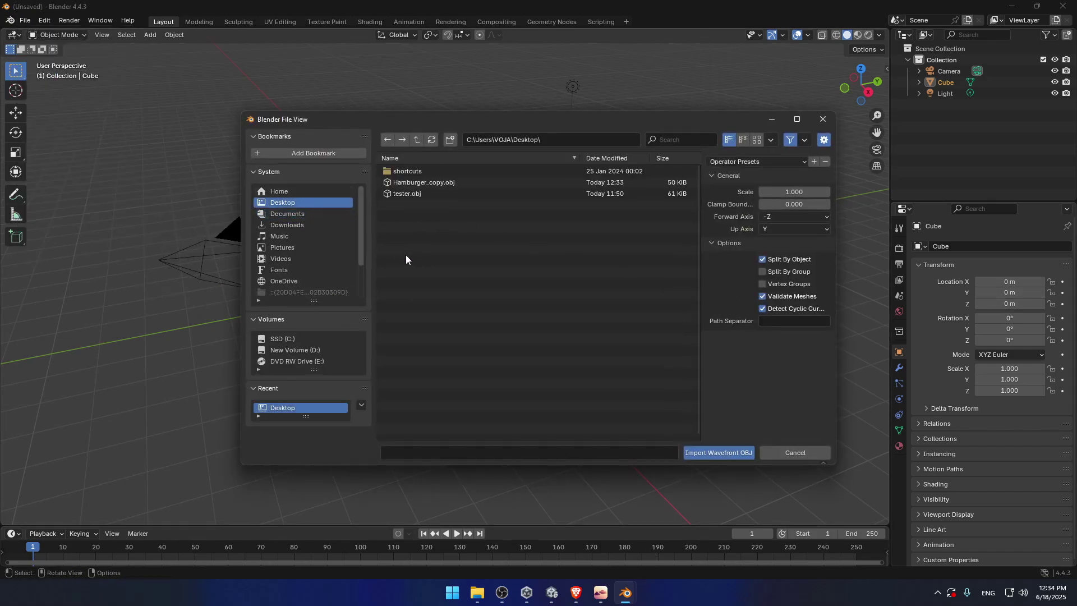
left_click(445, 182)
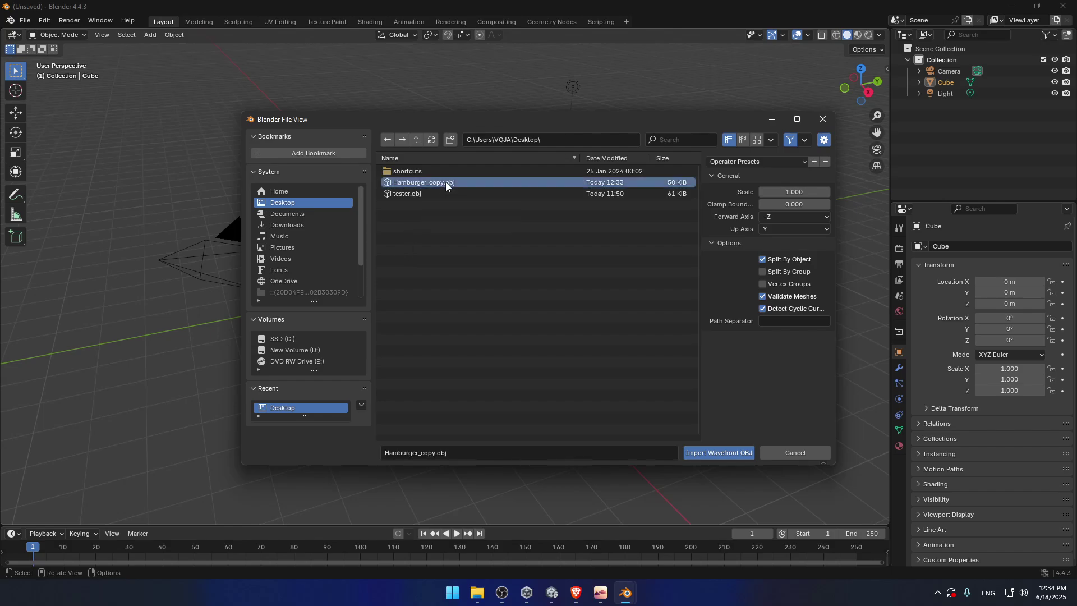
left_click(726, 453)
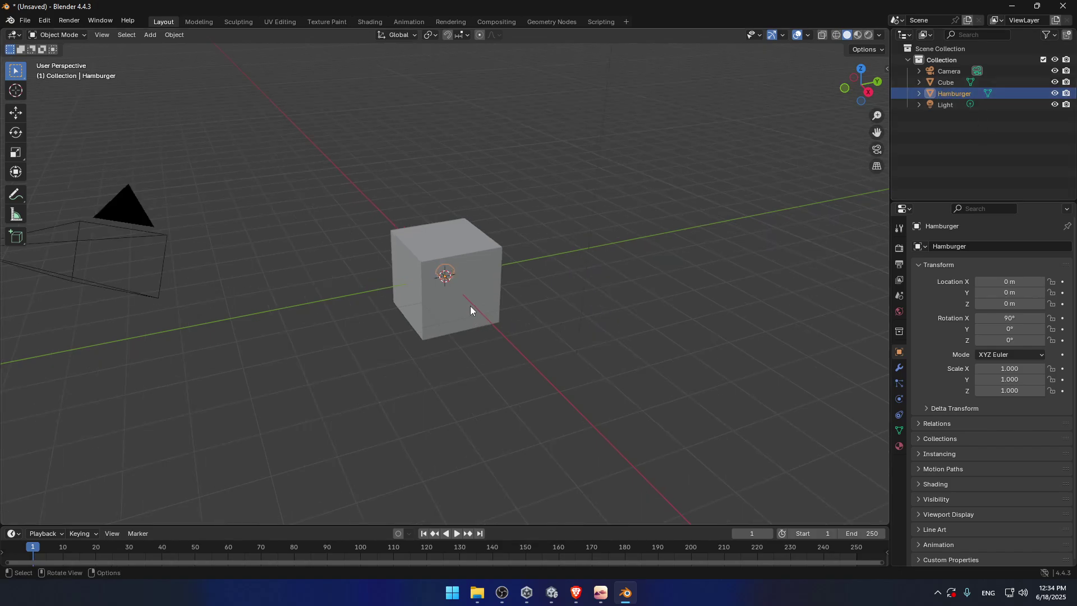
Hide the default Cube in the Outliner and zoom in on the imported hamburger alone.
scroll(470, 301, "up", 3)
scroll(473, 302, "up", 1)
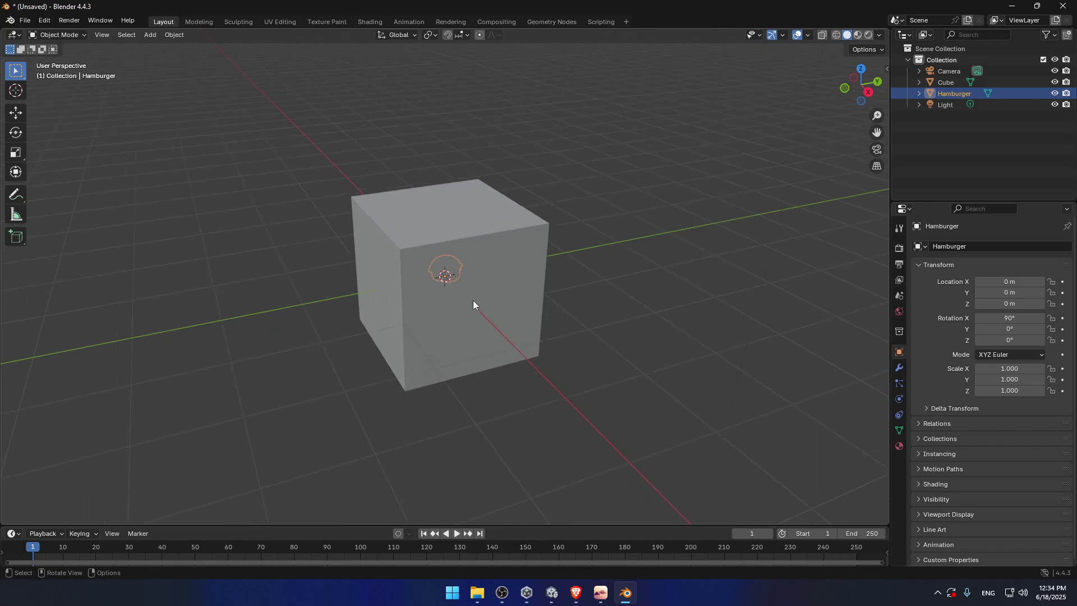
left_click(675, 315)
middle_click_drag(677, 313, 704, 315)
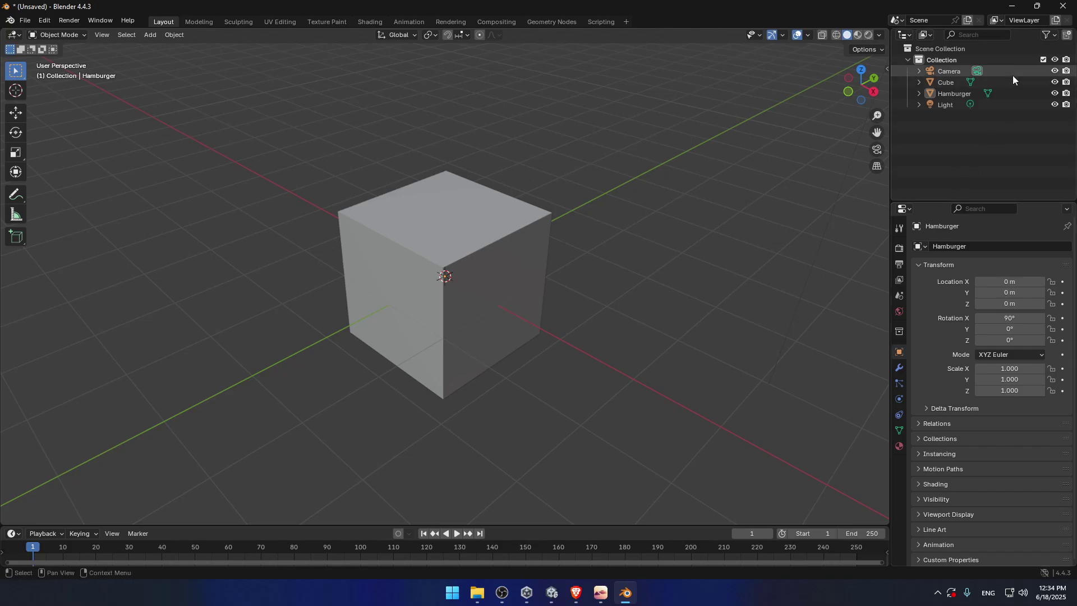
left_click(1054, 83)
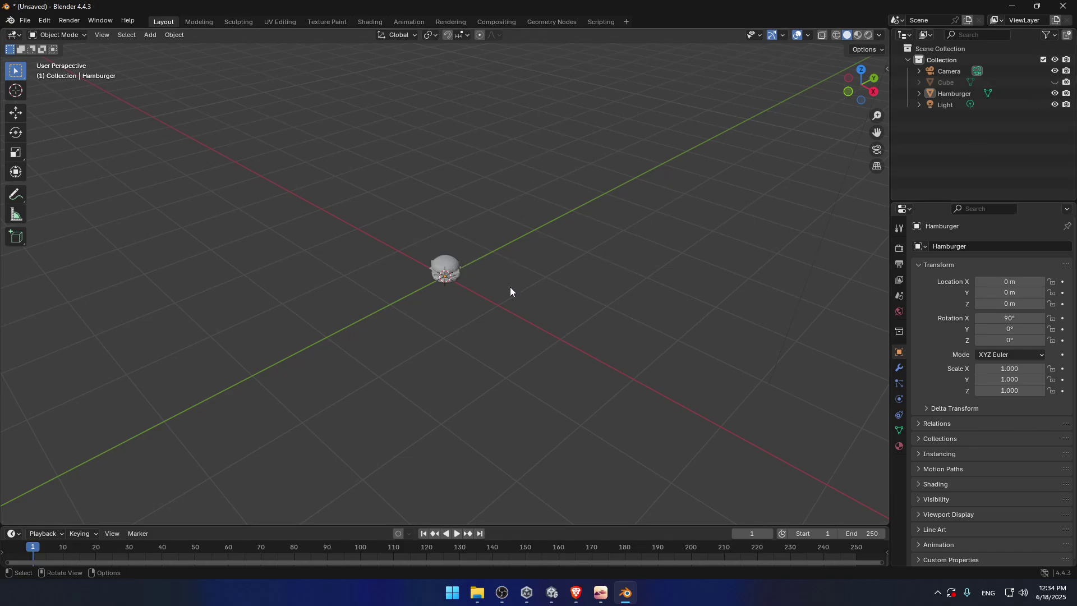
scroll(503, 323, "up", 6)
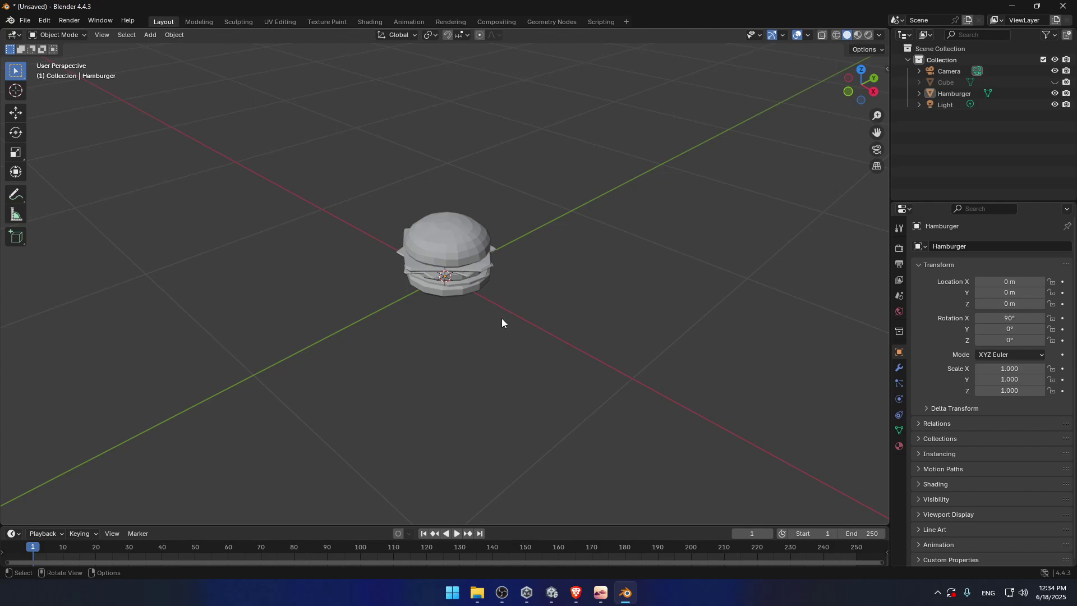
scroll(502, 318, "up", 5)
middle_click_drag(506, 315, 698, 277)
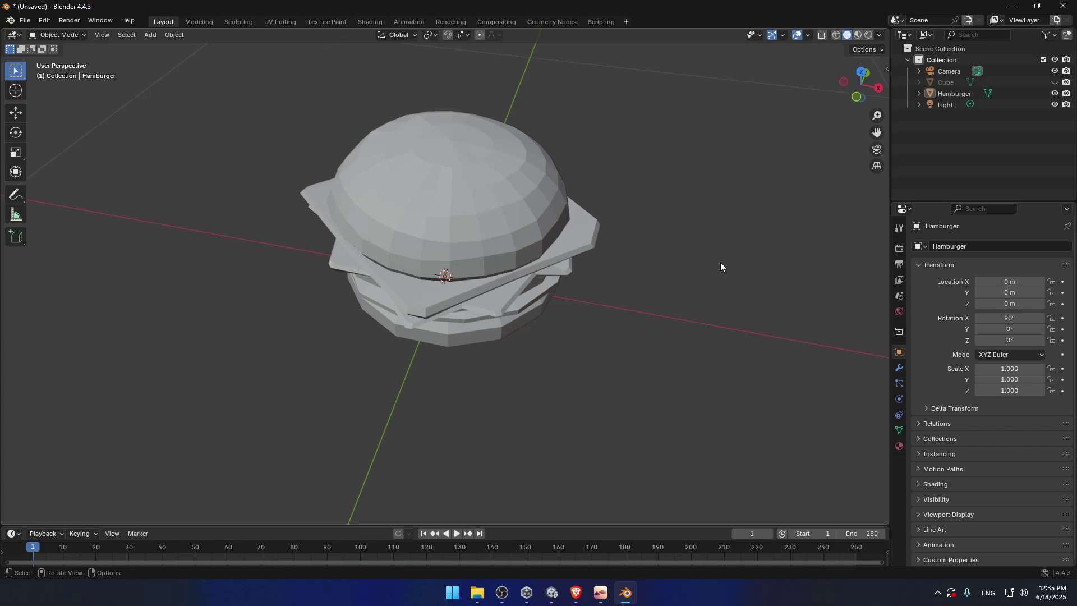
left_click(599, 593)
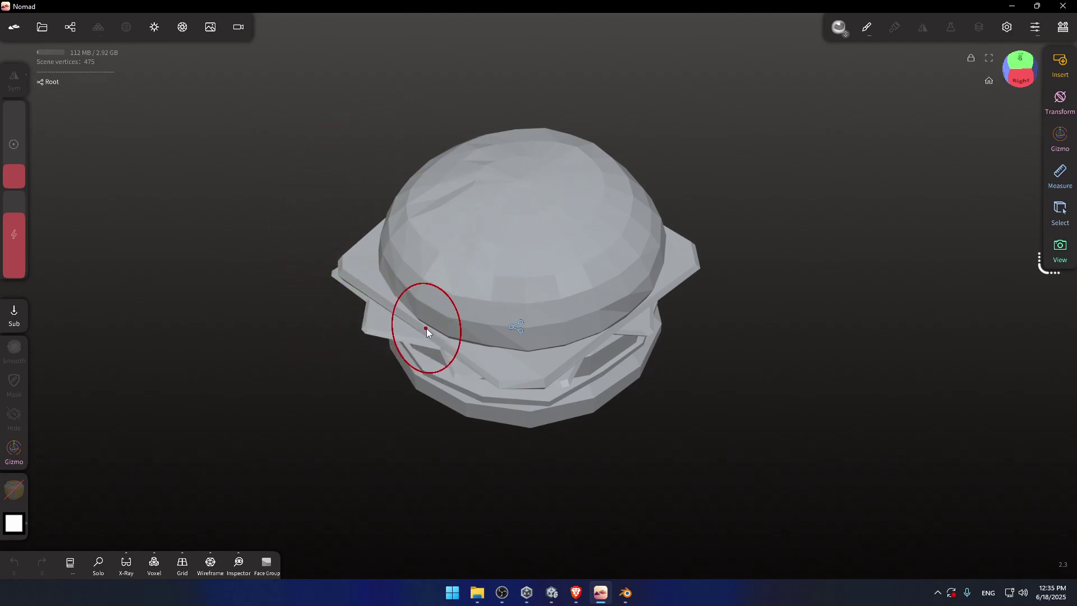
left_click_drag(382, 324, 328, 307)
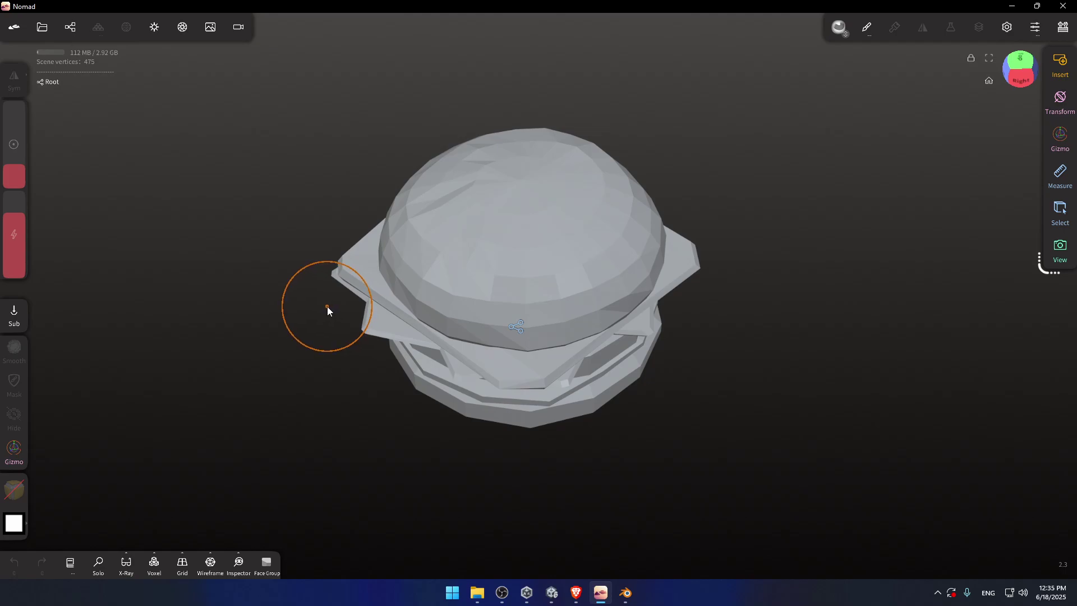
left_click(625, 592)
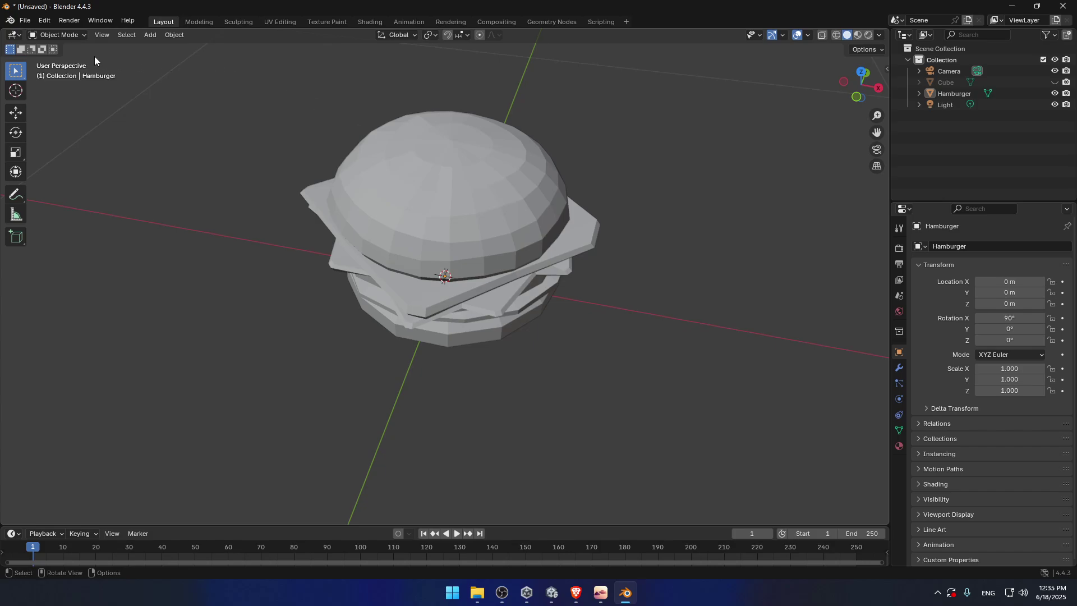
Move the hamburger along X to Location X 0.031332 m.
left_click(20, 51)
left_click(15, 113)
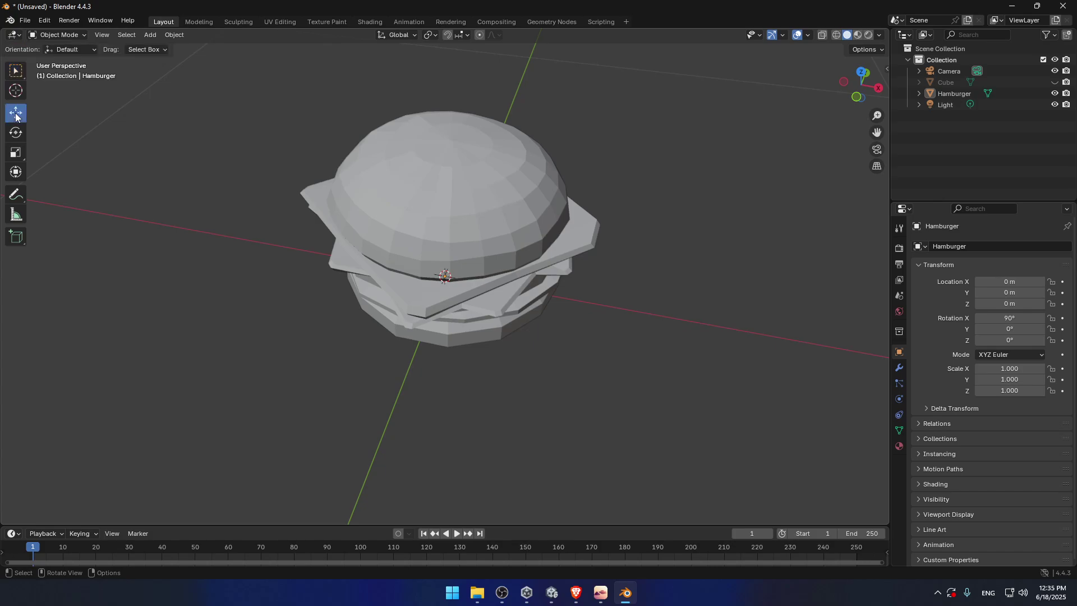
left_click(471, 202)
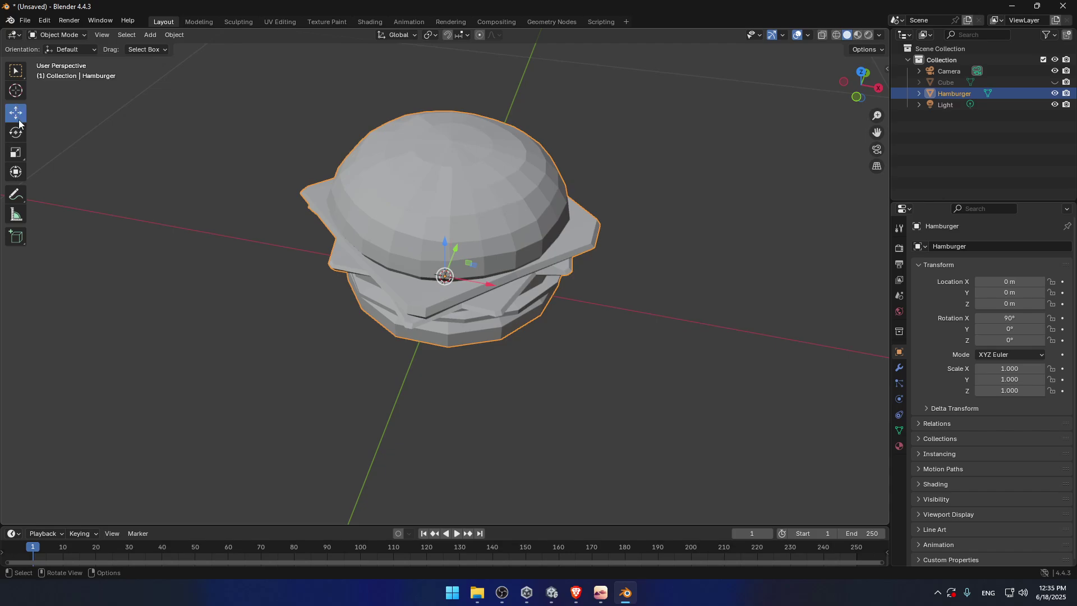
mouse_move(469, 278)
left_mouse_down()
mouse_move(435, 269)
mouse_move(485, 283)
left_mouse_up()
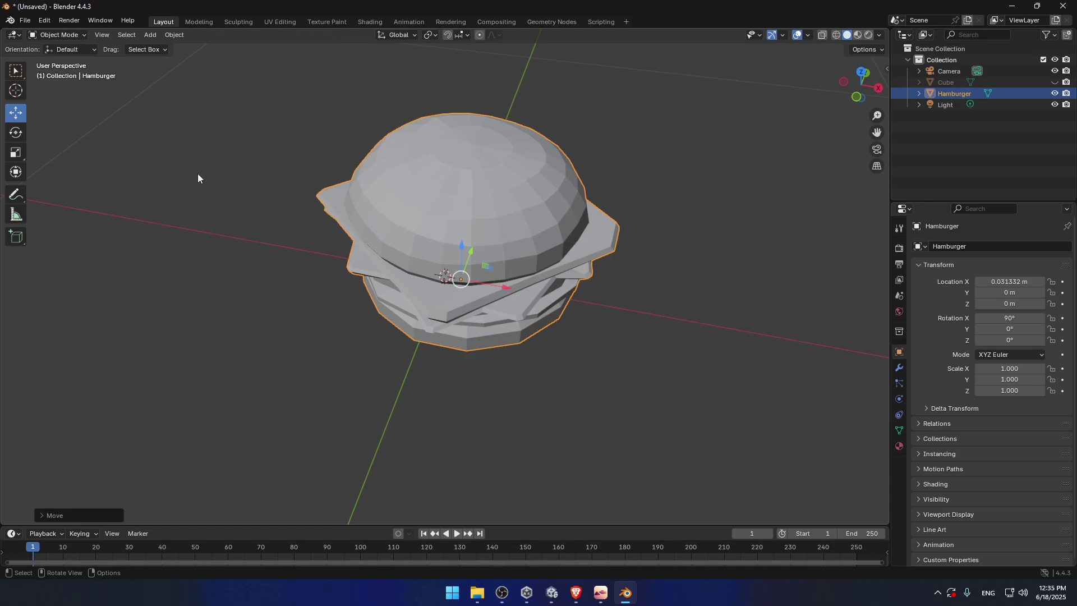
Cycle through the Cursor, Move, Rotate and Scale tools, ending on Select Box.
left_click(15, 70)
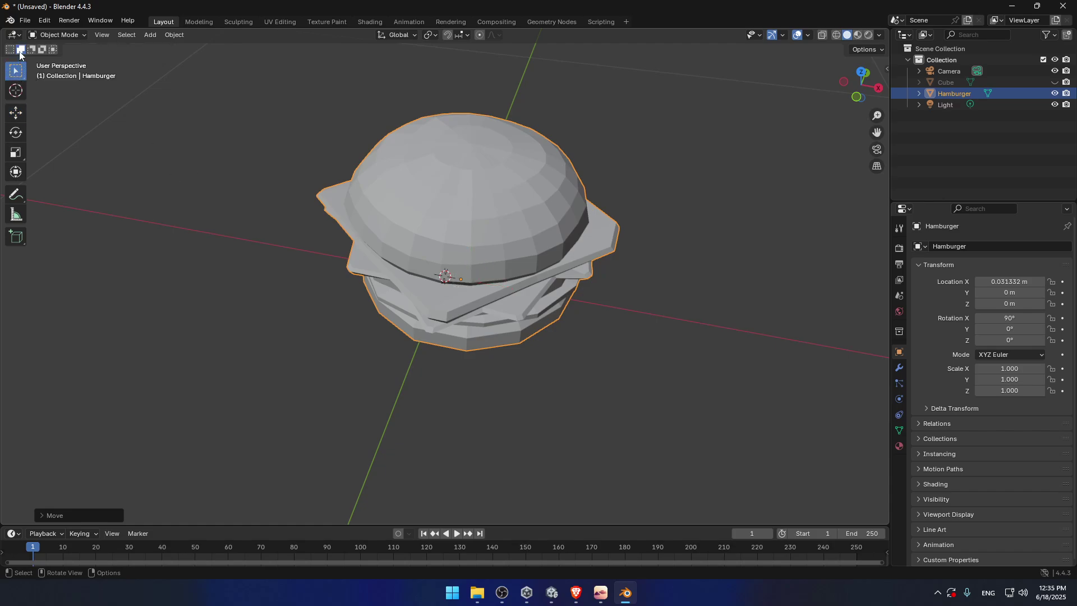
left_click(17, 93)
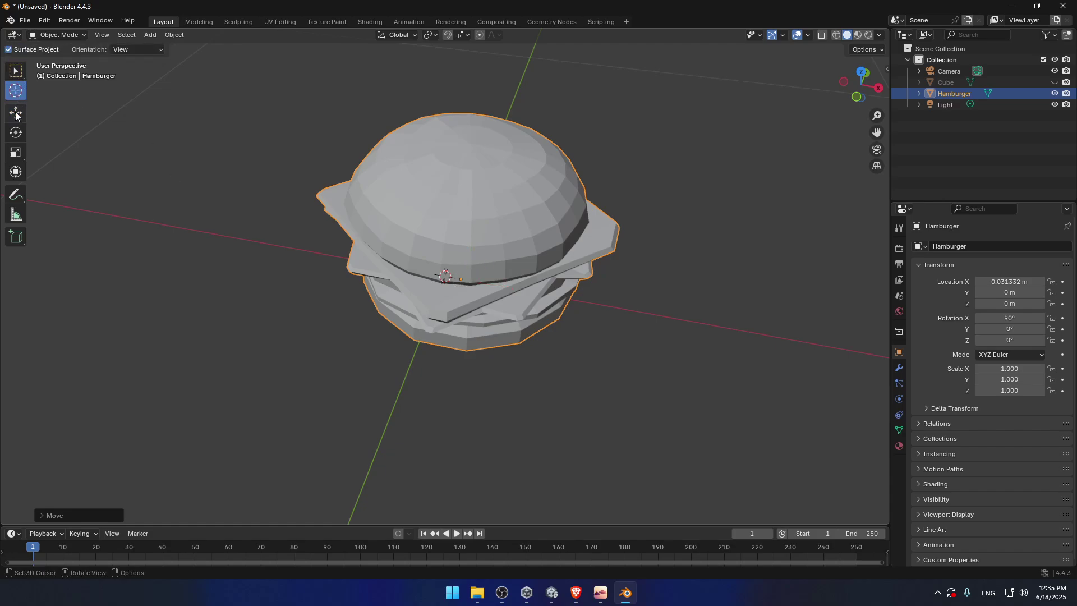
left_click(16, 112)
left_click(15, 133)
left_click(16, 153)
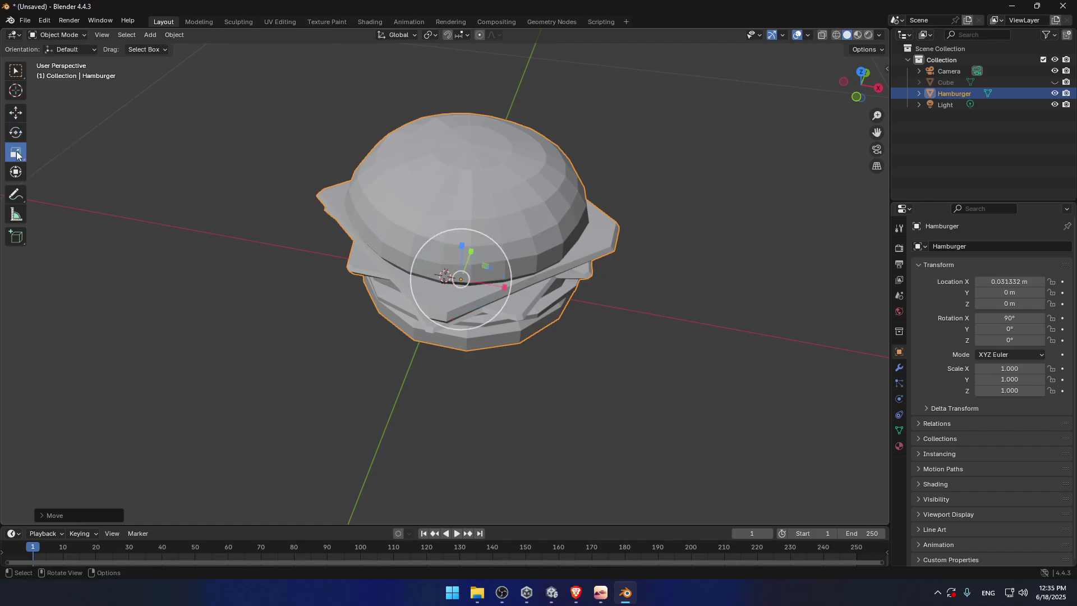
left_click(16, 112)
left_click(15, 72)
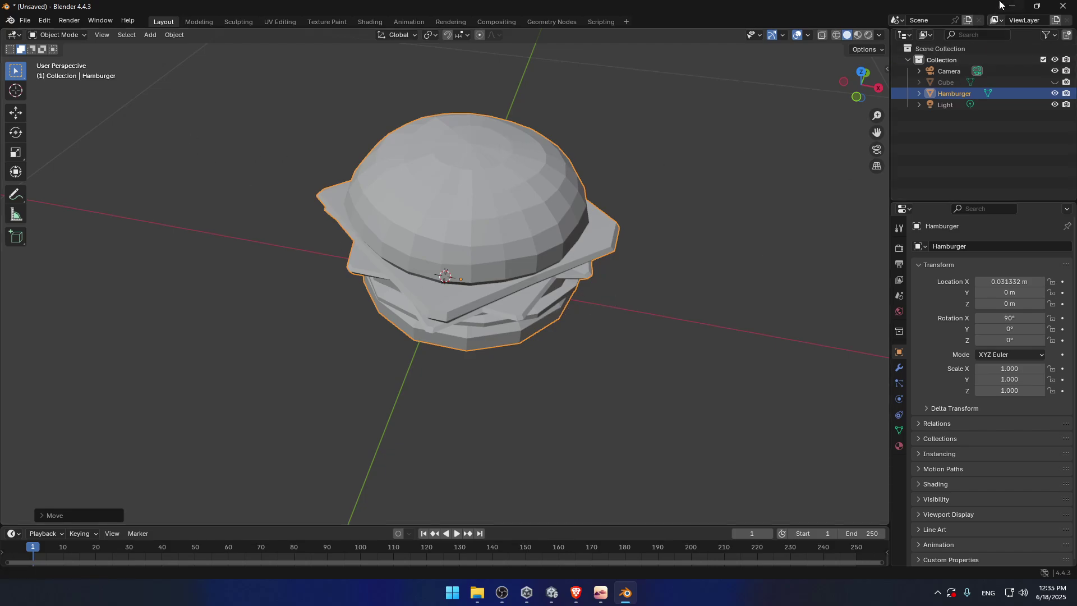
Import Hamburger_copy.obj into a new Sculptris scene without paint mode, producing the 'max 24' vertex error.
left_click(601, 592)
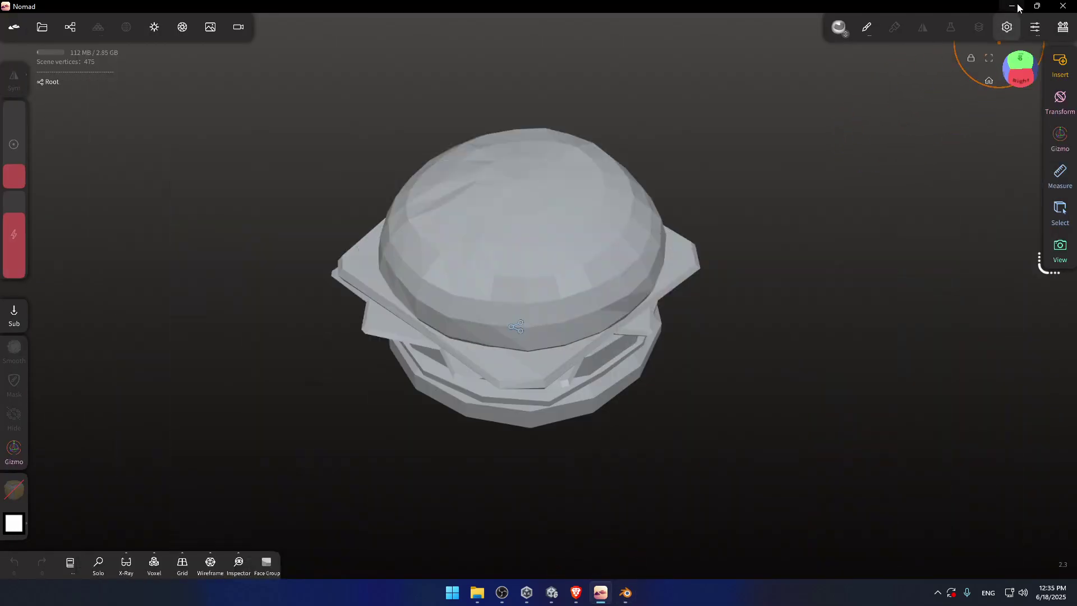
left_click(1011, 5)
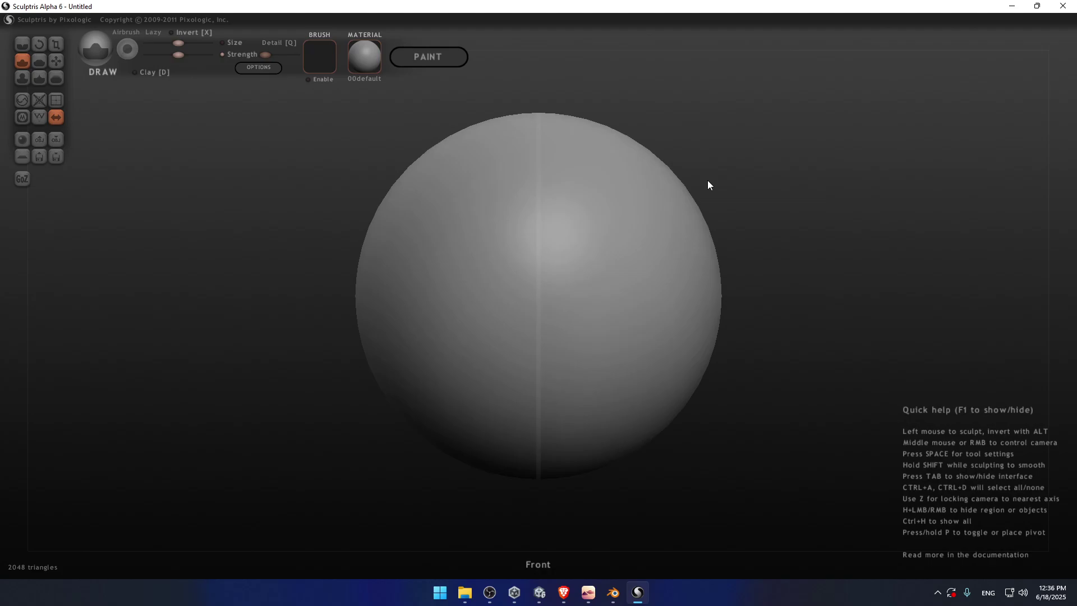
left_click(40, 138)
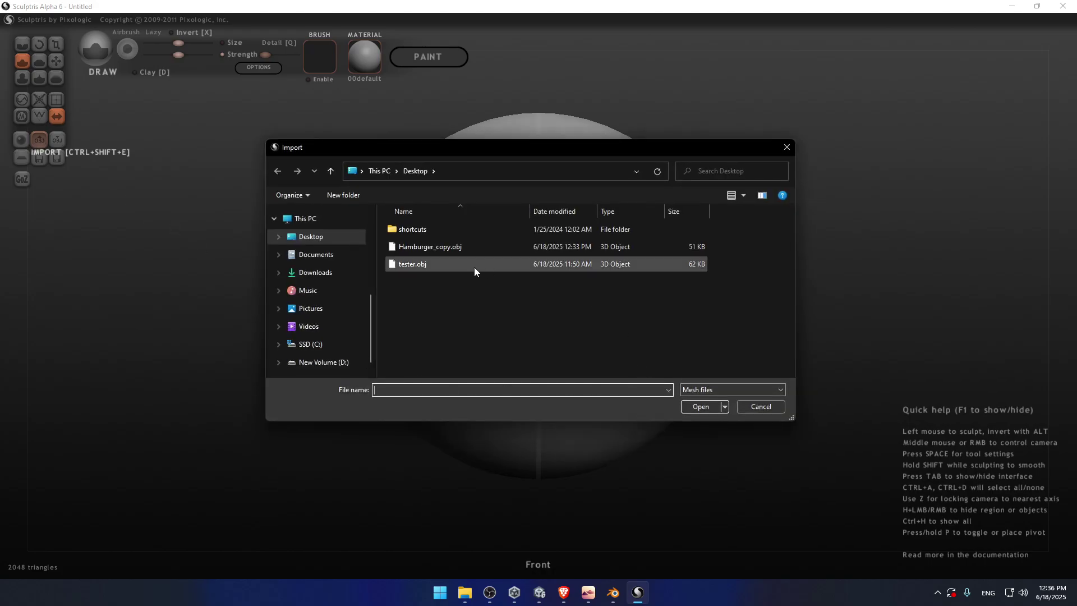
left_click(442, 247)
left_click(701, 406)
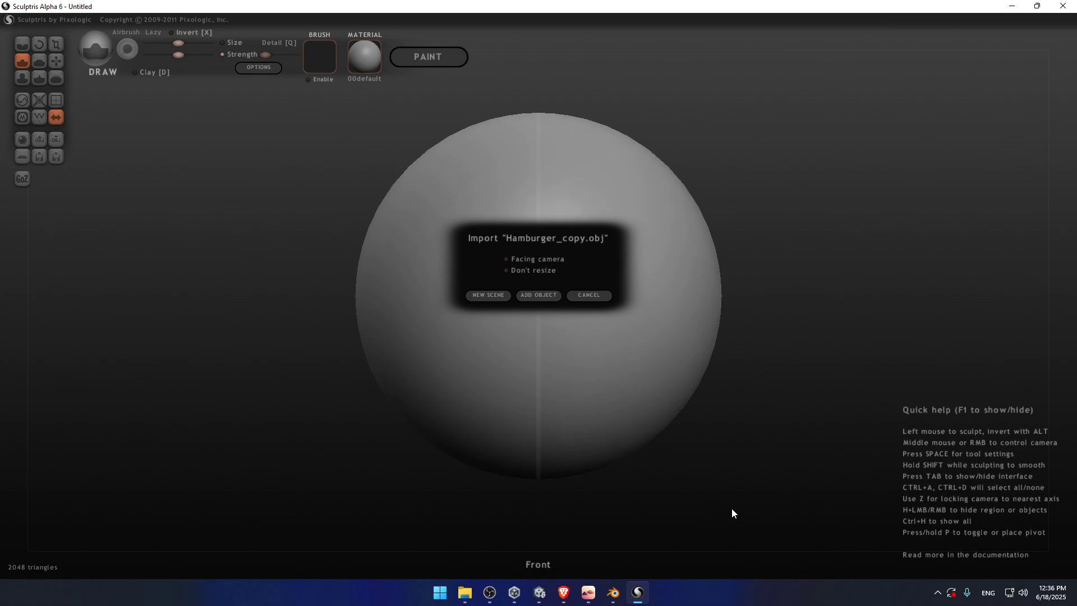
left_click(496, 295)
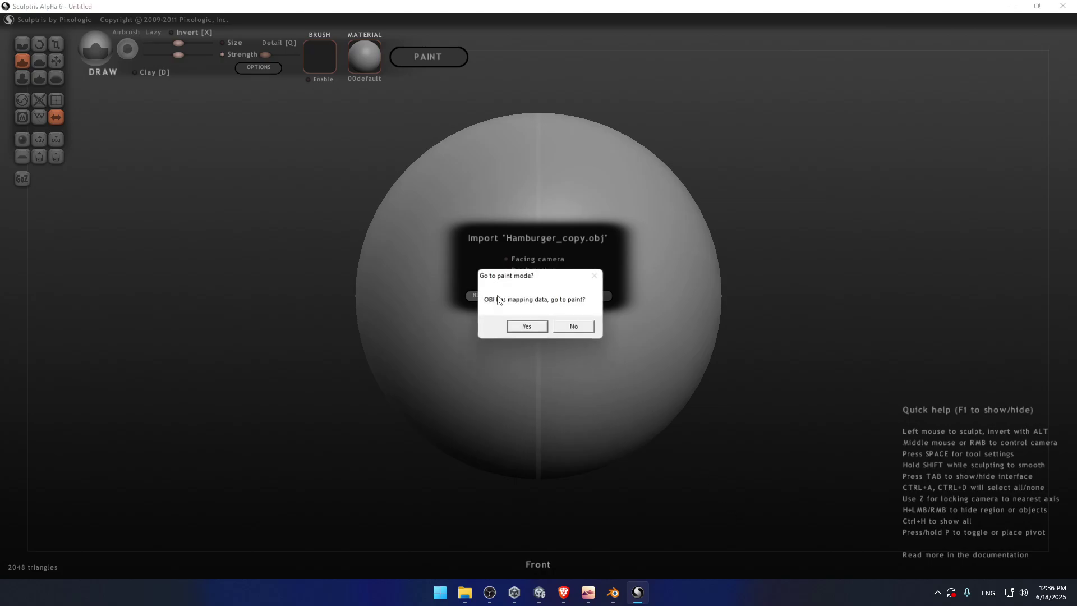
left_click(574, 328)
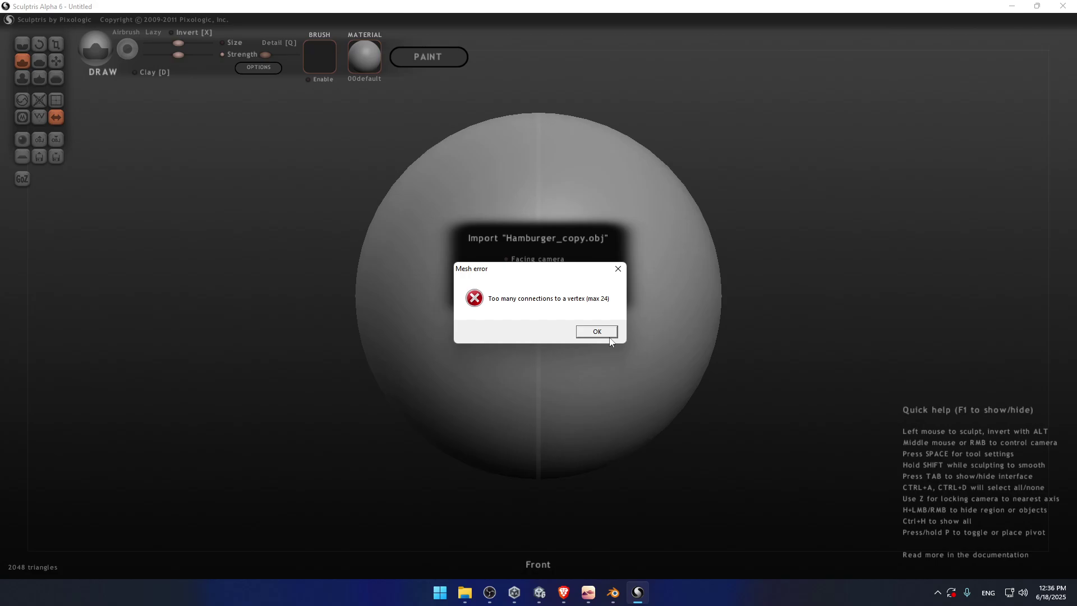
Dismiss the 'Too many connections to a vertex' error and close Sculptris.
left_click(612, 593)
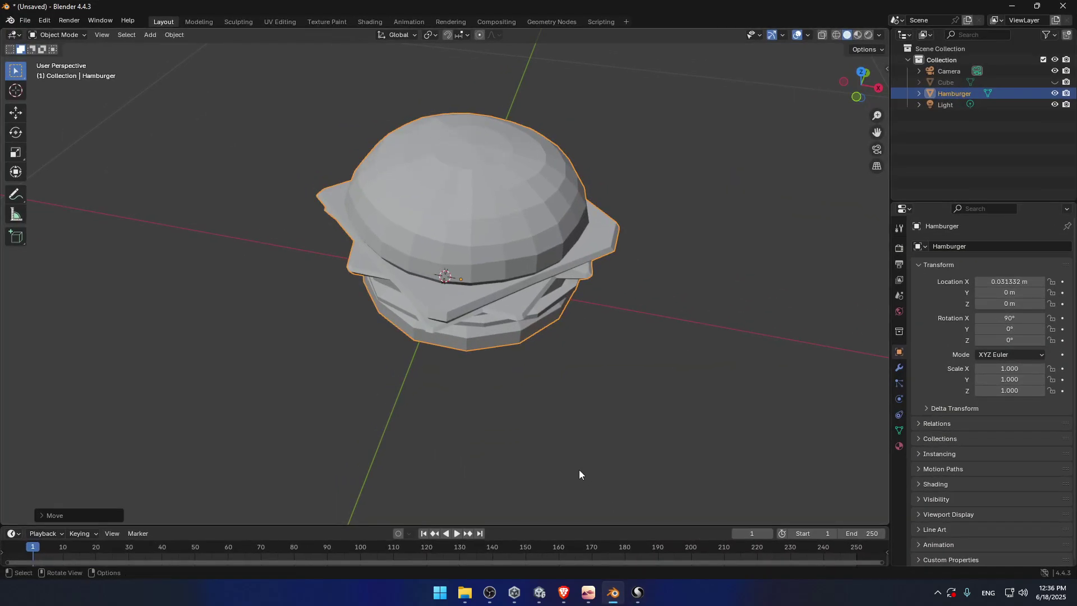
left_click(639, 593)
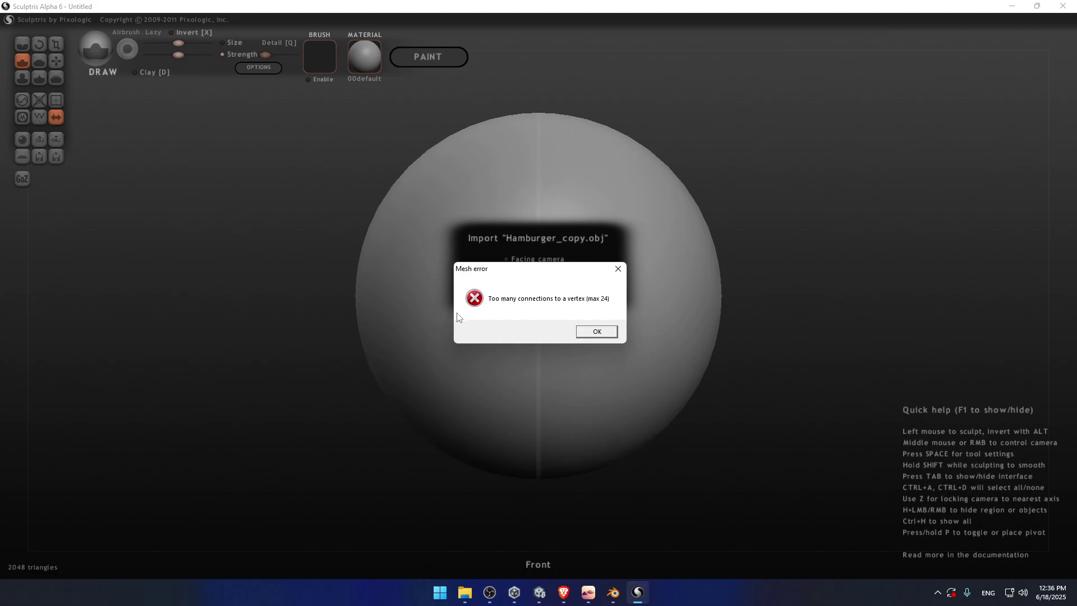
left_click(618, 271)
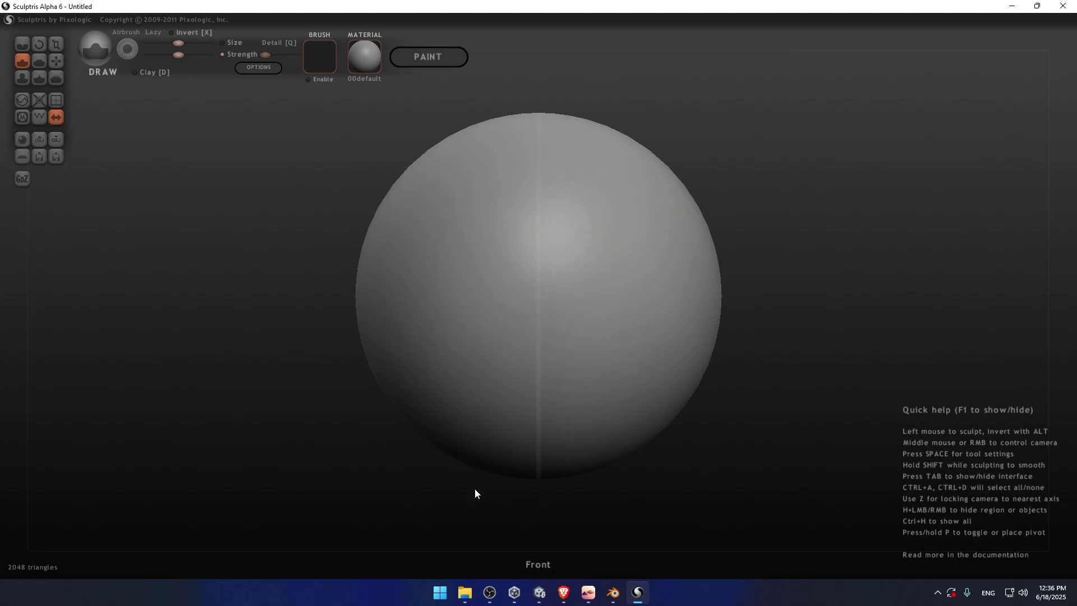
left_click(1064, 6)
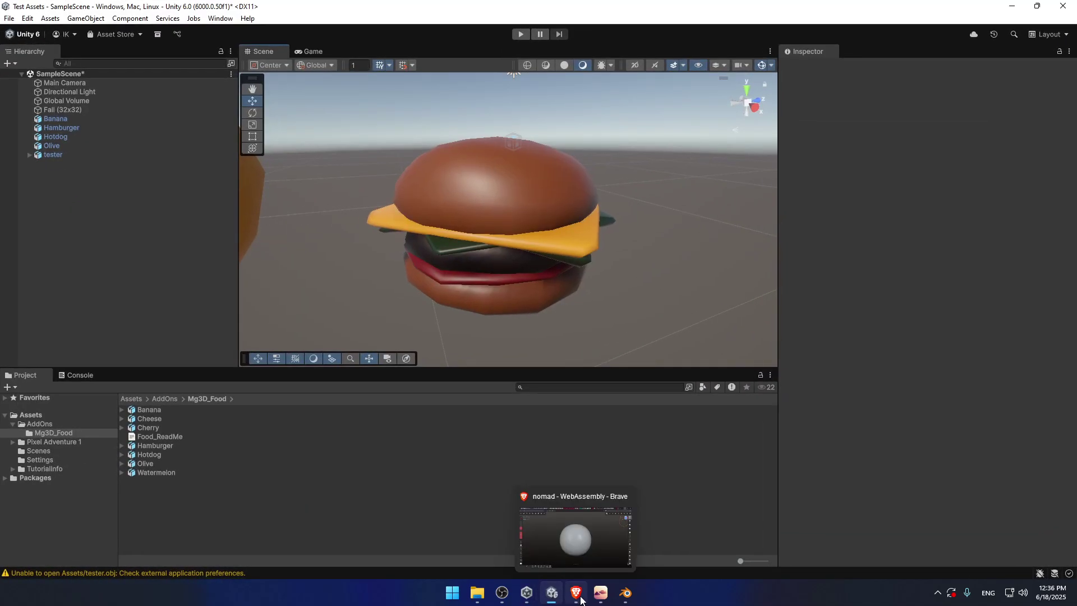
Bring up the Unity editor showing the original textured Hamburger in SampleScene.
left_click(586, 597)
key("alt+Tab")
mouse_move(607, 601)
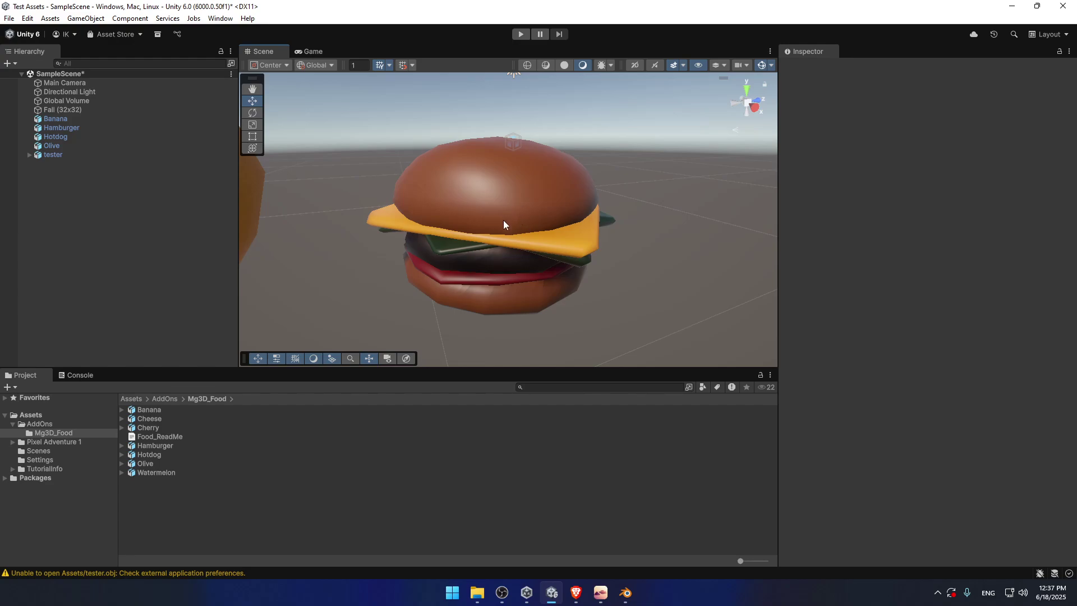
Minimize the Unity, Unity Hub, OBS and Blender windows to clear the desktop.
left_click(1008, 5)
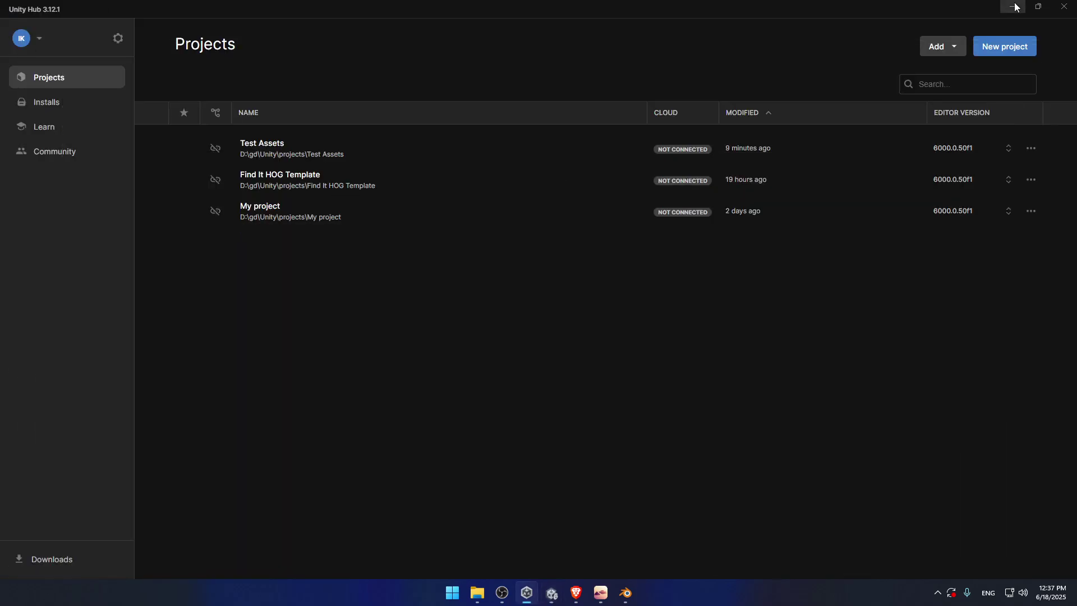
left_click(1007, 2)
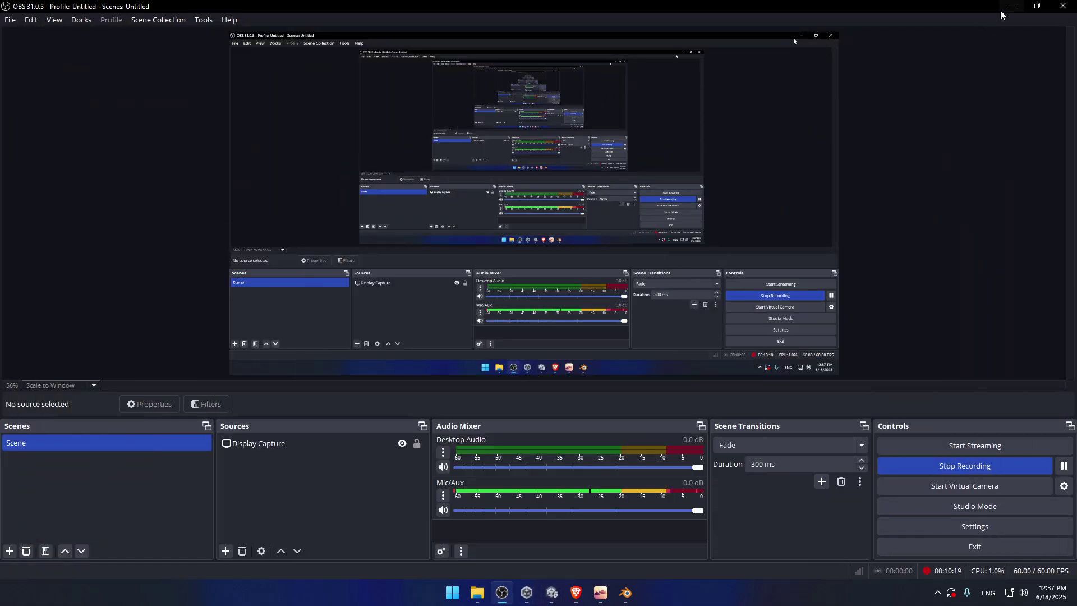
left_click(1009, 7)
left_click(1009, 6)
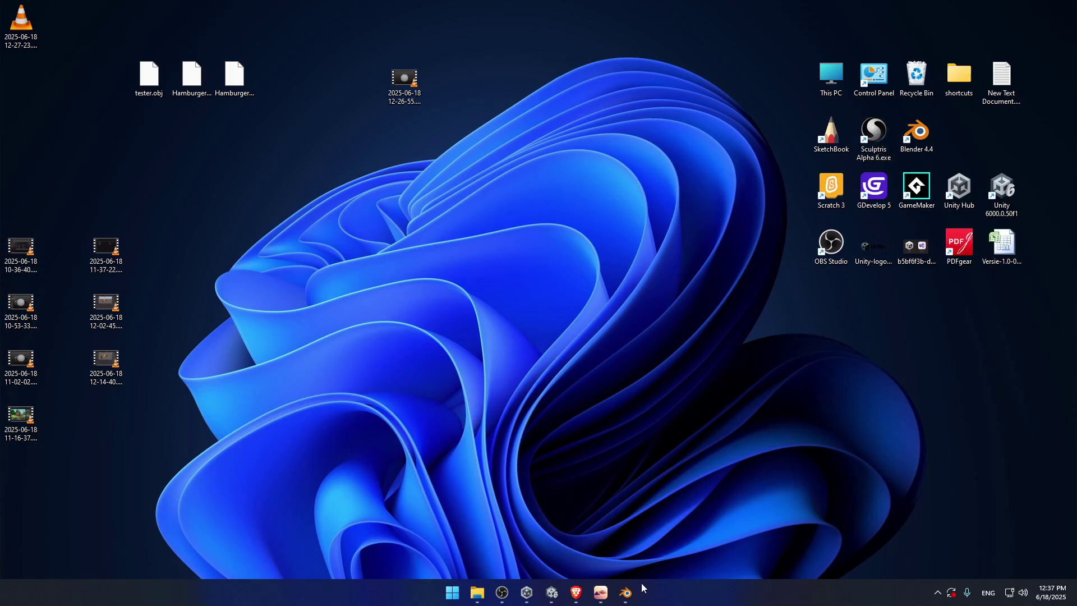
Orbit Nomad's burger and review the Files panel export options, then return to Blender.
left_click(600, 592)
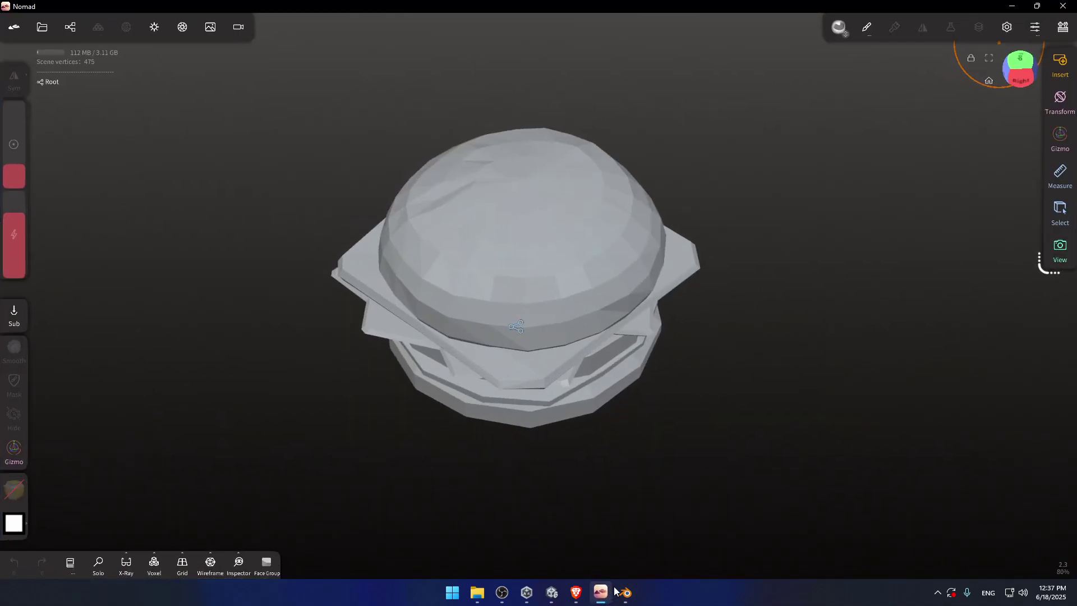
left_click_drag(813, 312, 849, 327)
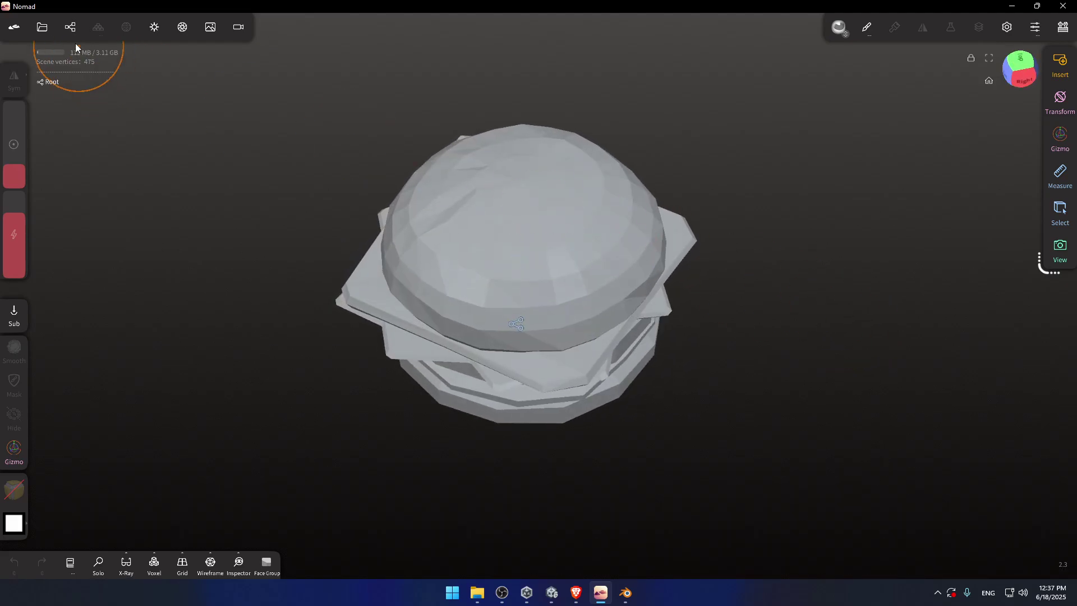
left_click(42, 27)
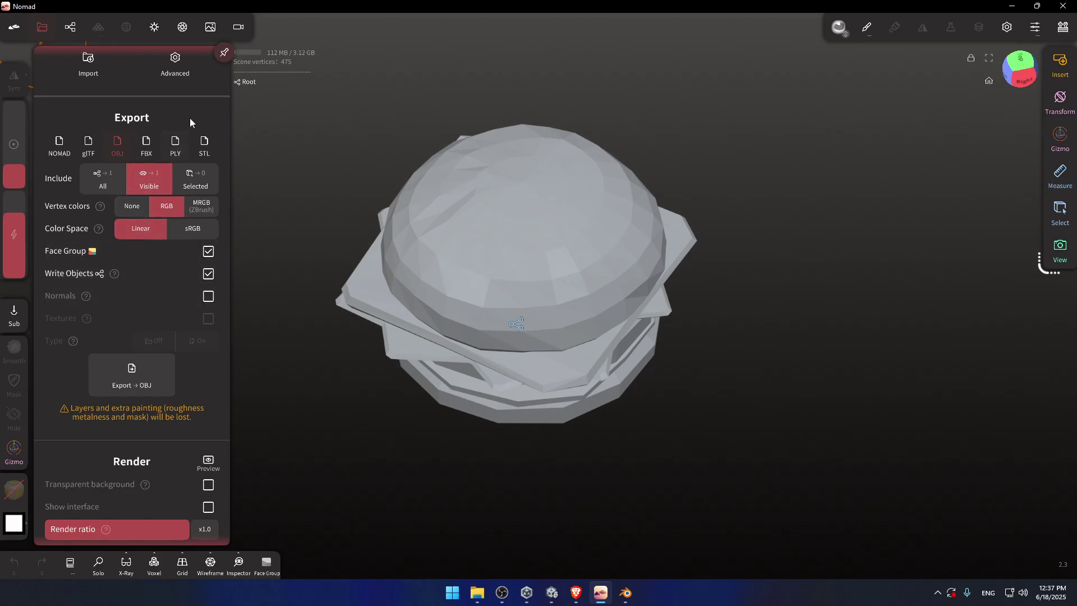
scroll(191, 122, "up", 3)
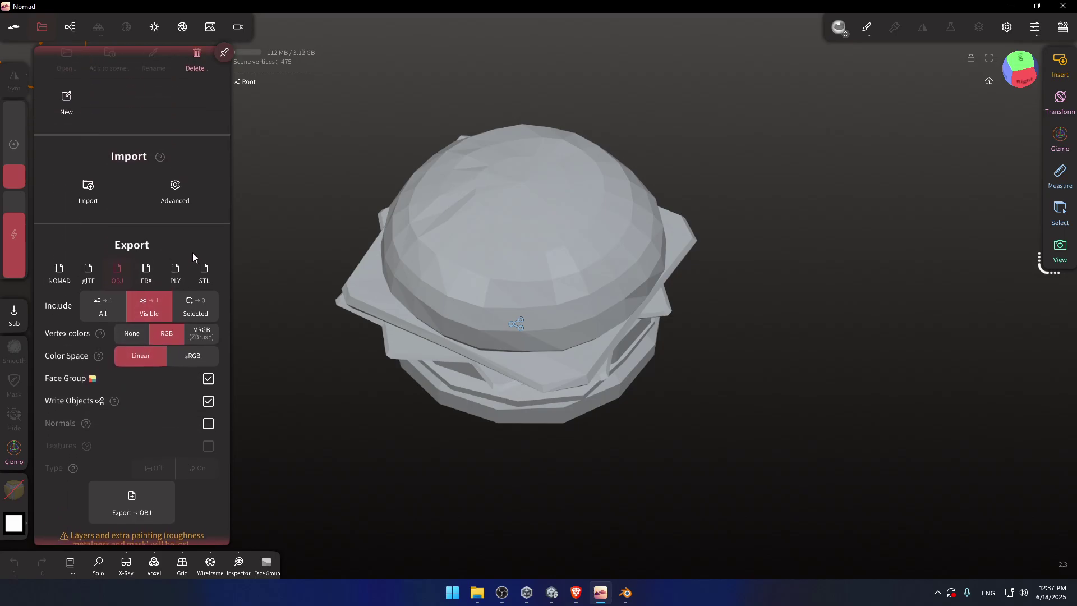
left_click(1012, 5)
left_click(625, 593)
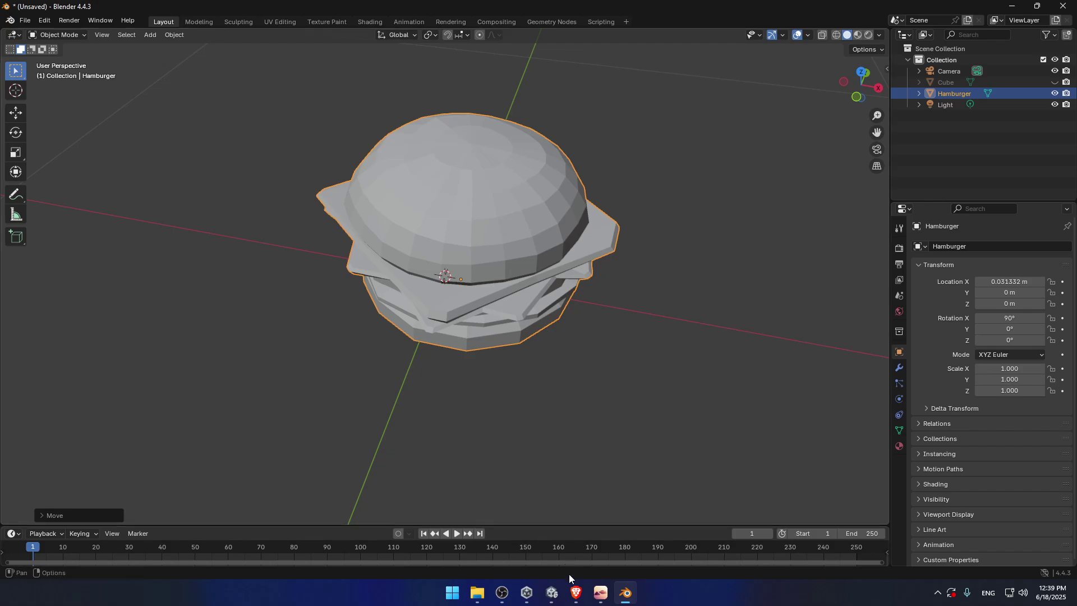
Open and close Nomad's file options on the burger, then bring up the Nomad web demo in Brave.
mouse_move(507, 597)
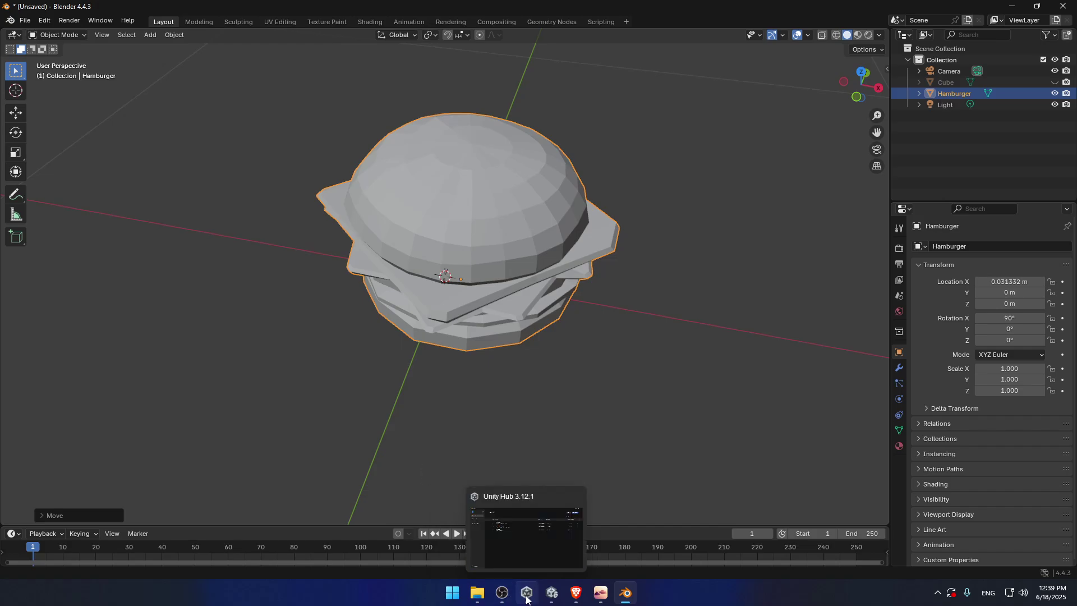
left_click(600, 592)
mouse_move(576, 594)
left_click_drag(771, 224, 874, 281)
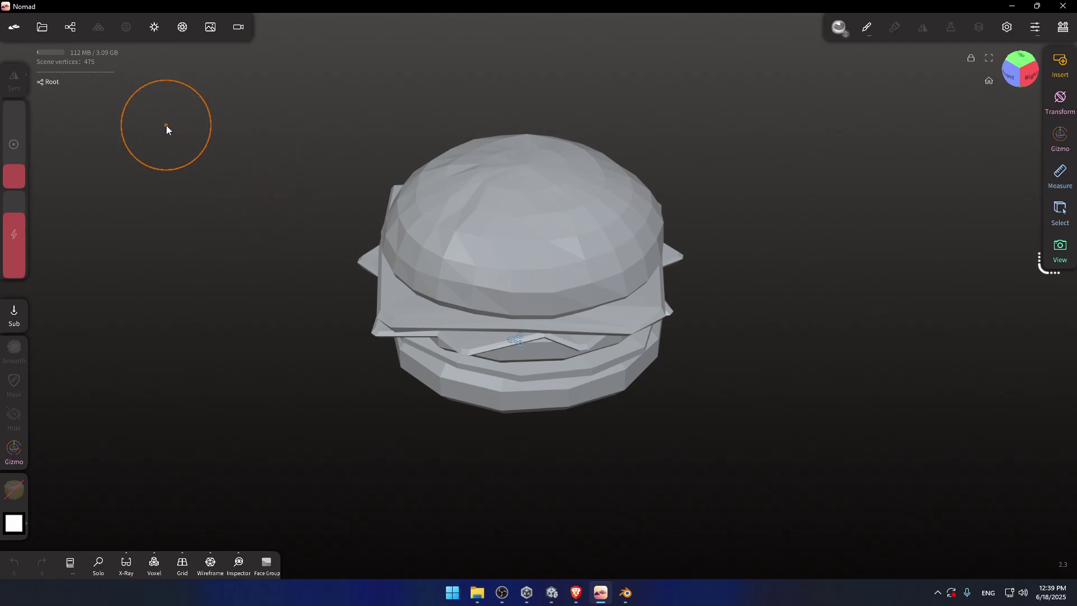
left_click(42, 27)
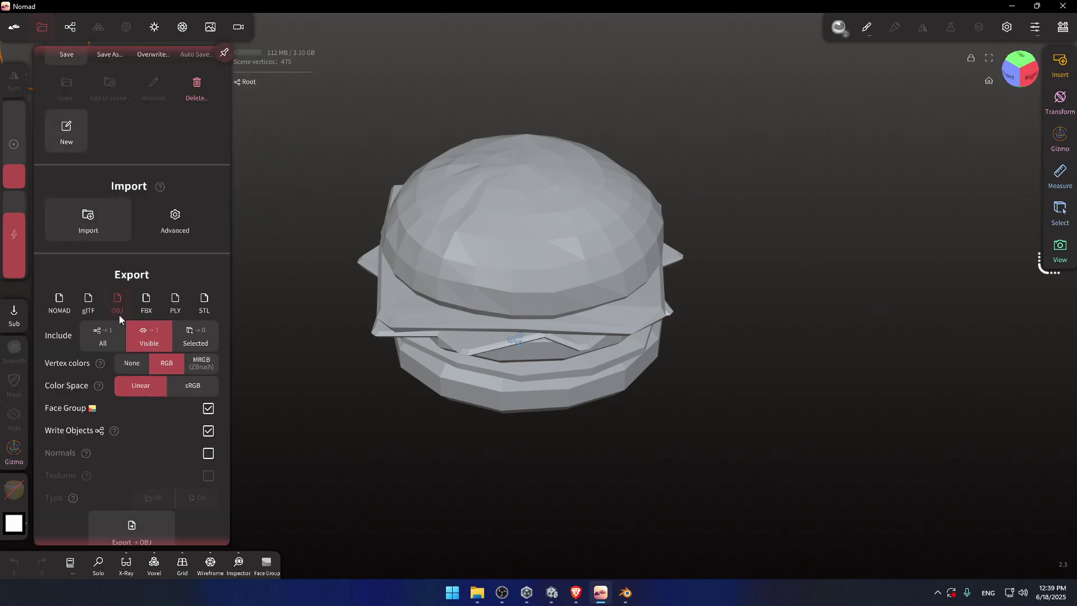
left_click_drag(211, 200, 245, 188)
left_click(820, 258)
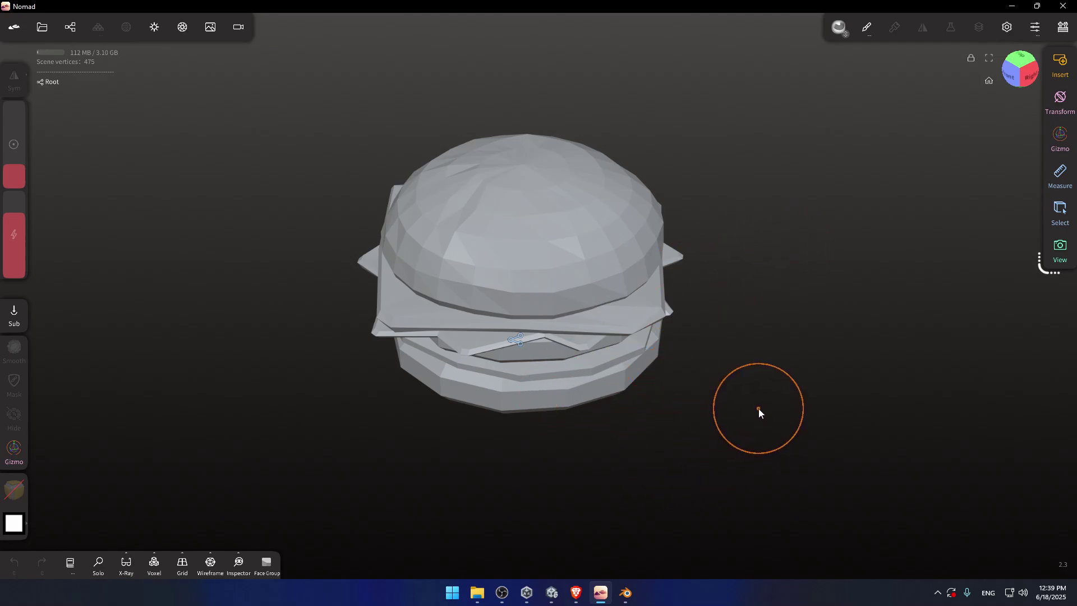
left_click(579, 594)
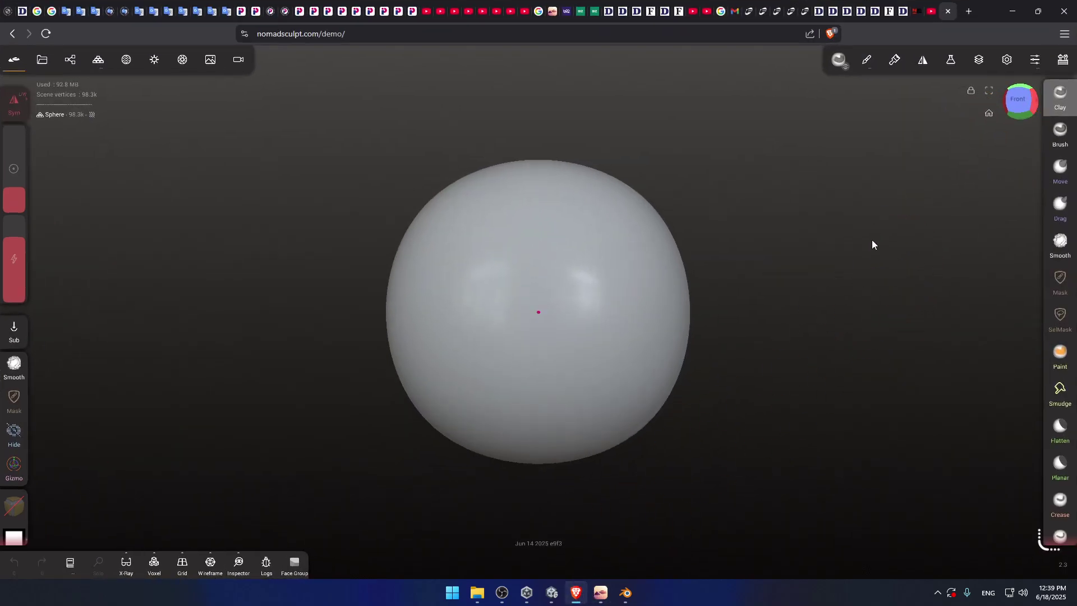
left_click(600, 592)
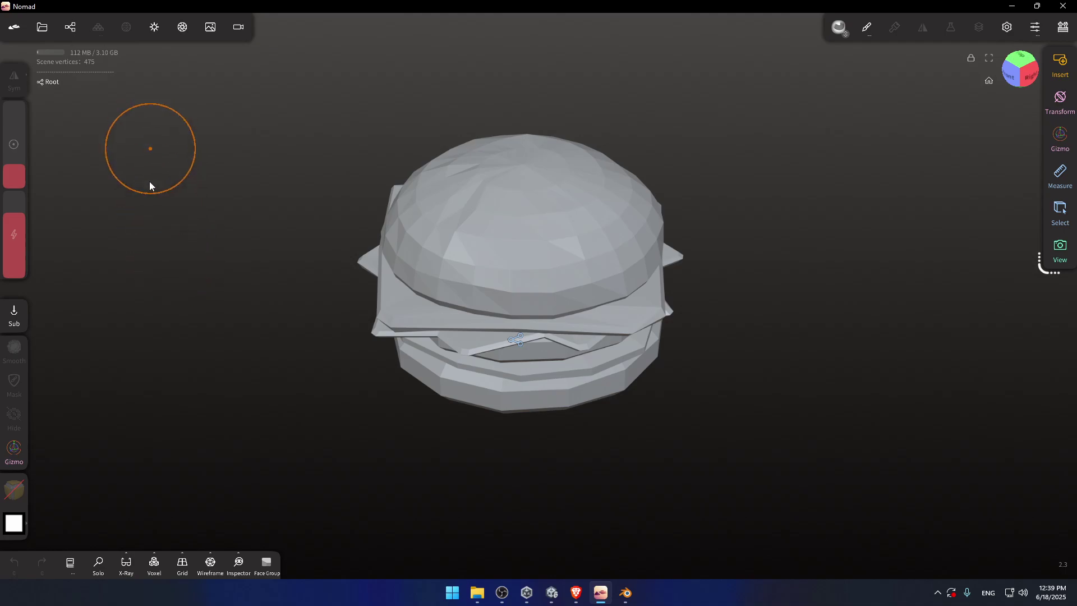
left_click(576, 592)
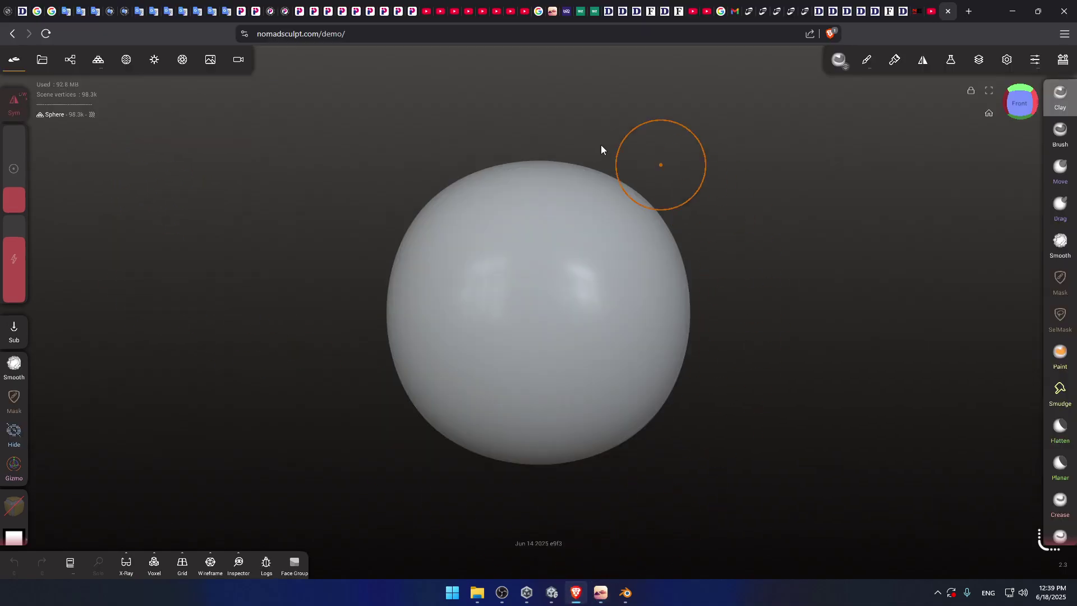